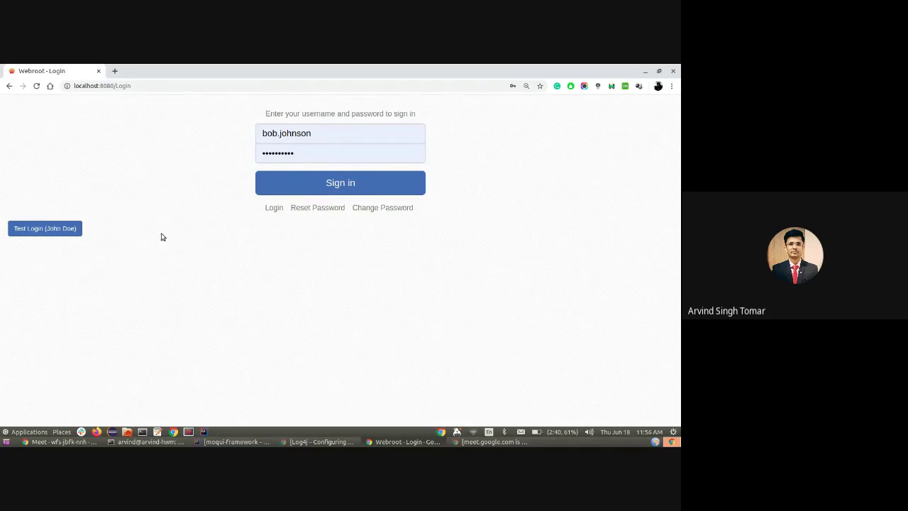
# Sign in with the test login and open the Services page of the Tools application
pyautogui.click(50, 233)
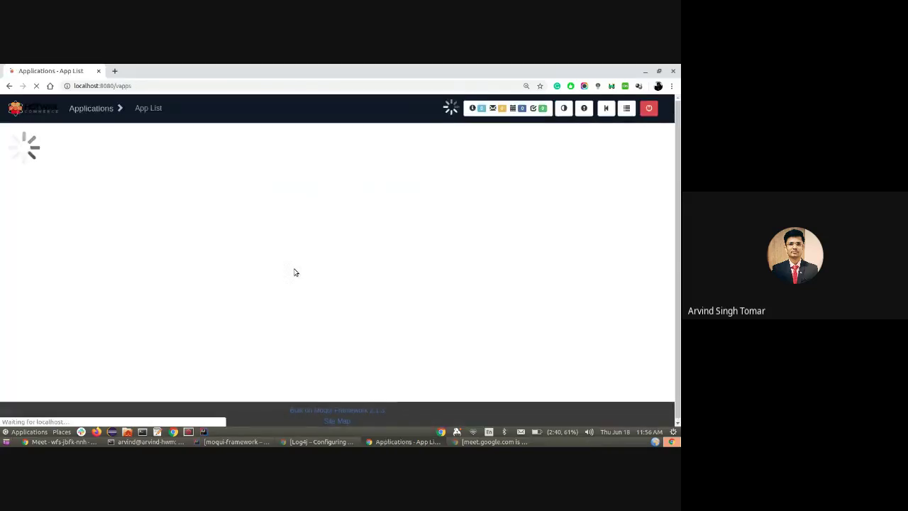
pyautogui.scroll(-1, 467, 296)
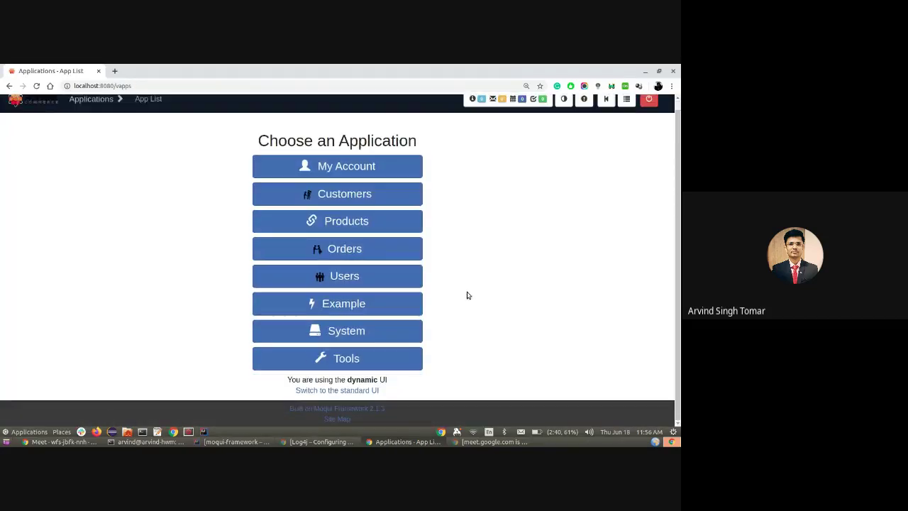
pyautogui.click(347, 360)
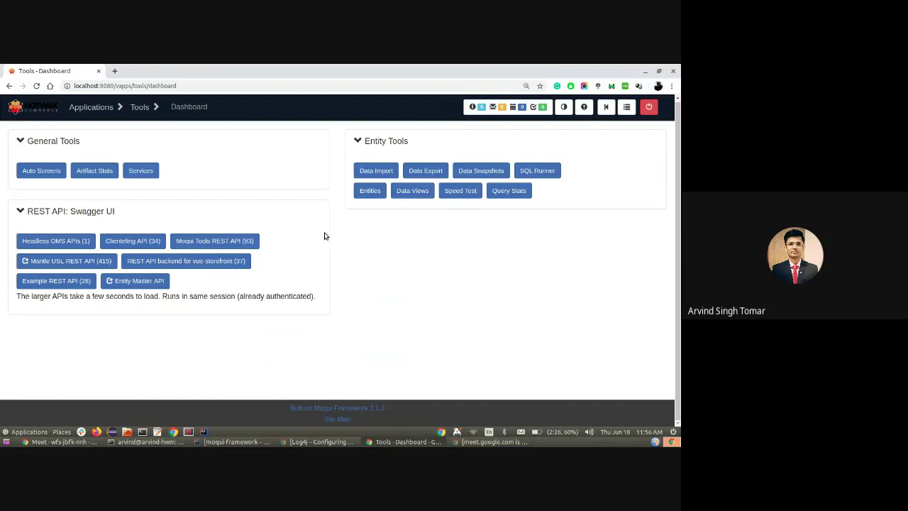
pyautogui.click(145, 172)
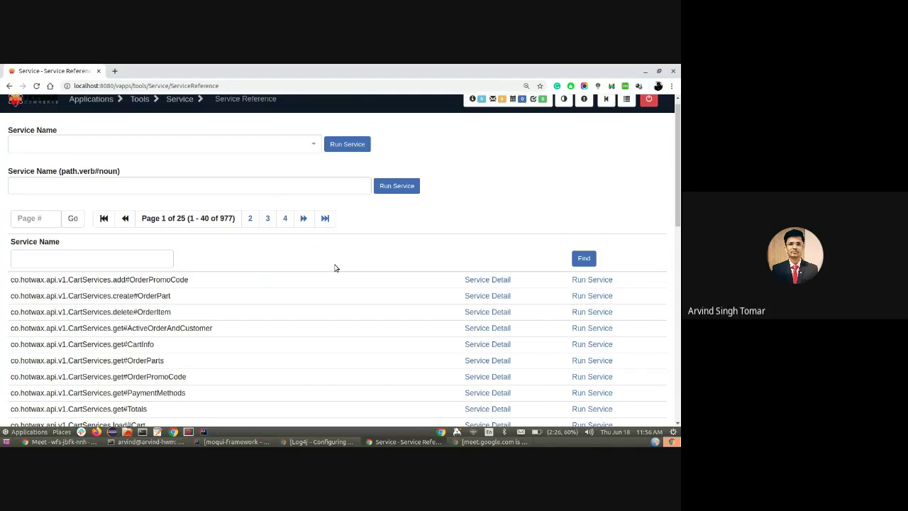
# Examine the service reference list, the Service Name choices and the path.verb#noun entry field
pyautogui.scroll(-5, 335, 268)
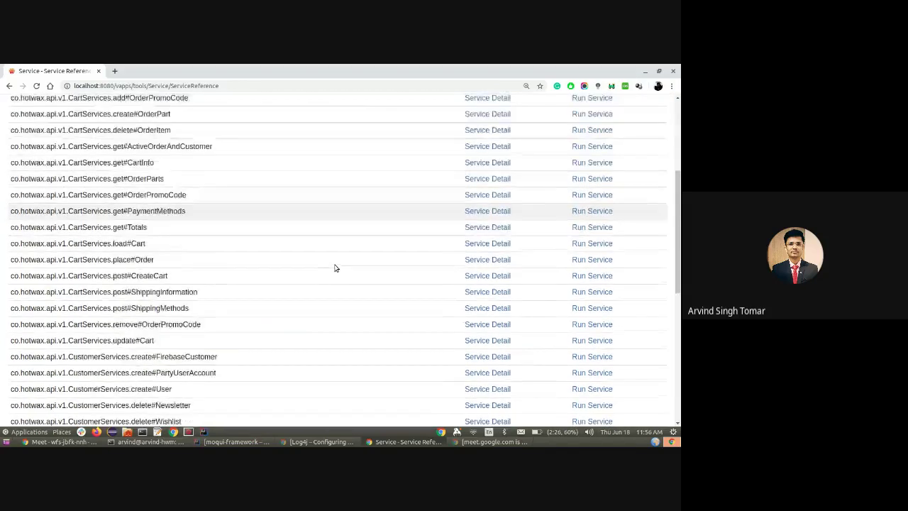
pyautogui.scroll(5, 336, 268)
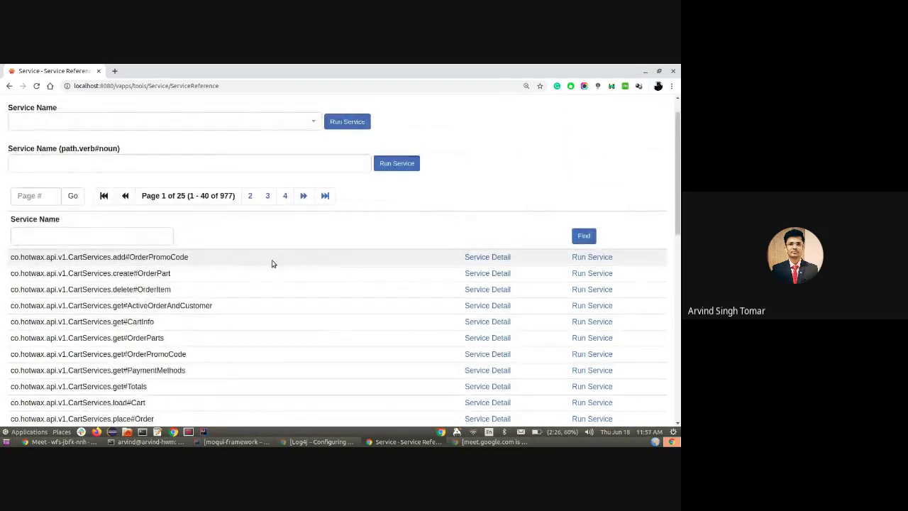
pyautogui.scroll(1, 205, 249)
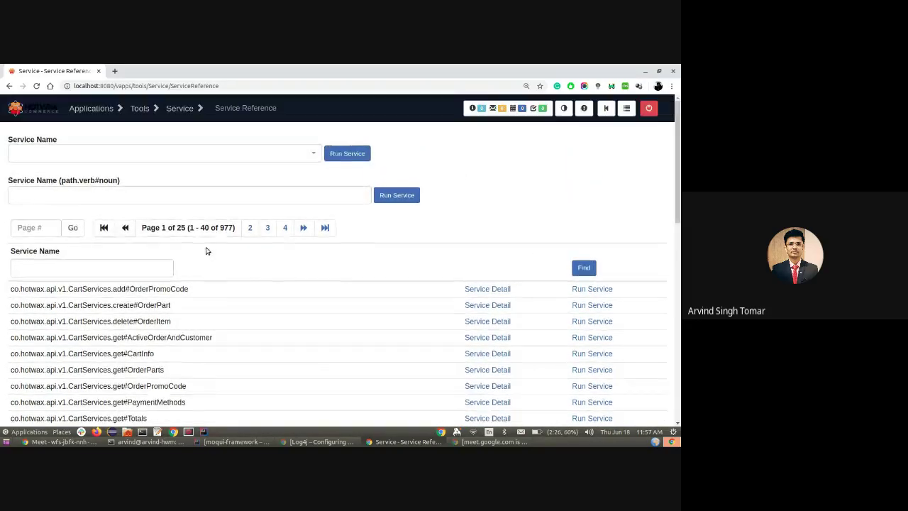
pyautogui.click(265, 158)
pyautogui.scroll(-5, 253, 203)
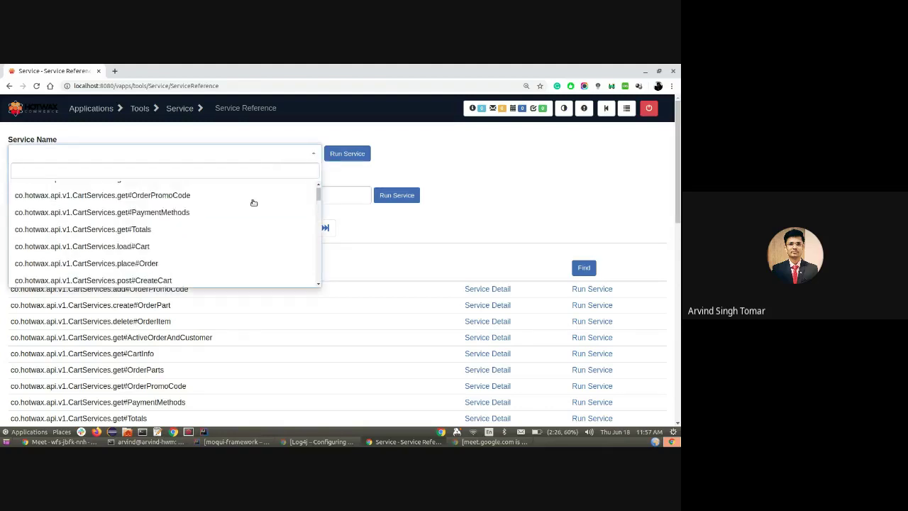
pyautogui.scroll(-3, 253, 203)
pyautogui.scroll(5, 253, 202)
pyautogui.scroll(3, 253, 202)
pyautogui.click(408, 232)
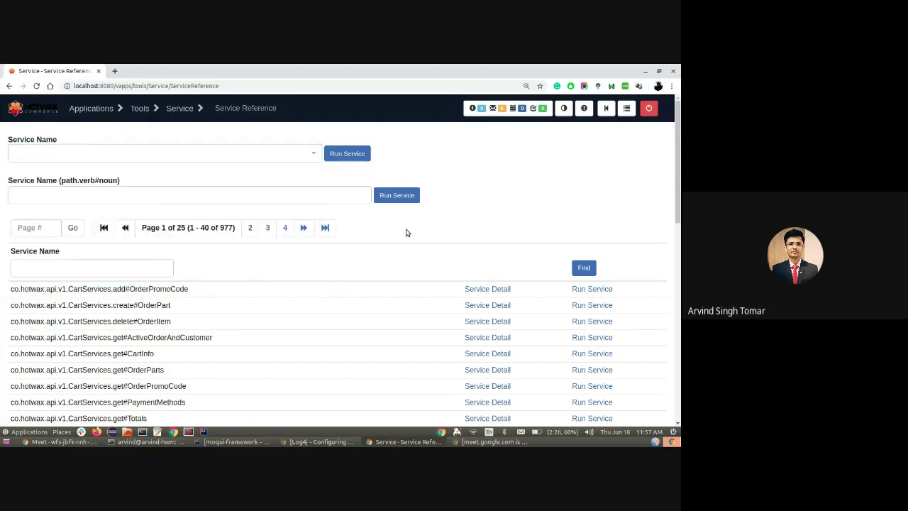
pyautogui.click(127, 200)
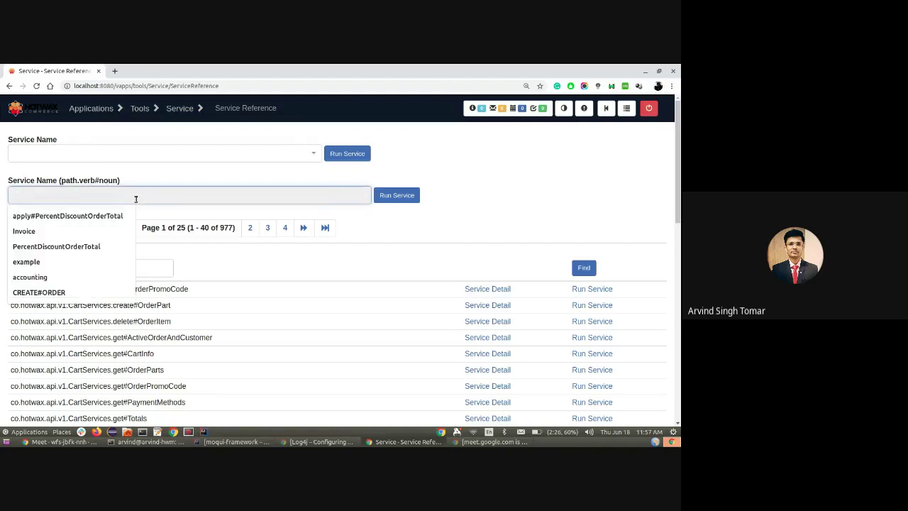
pyautogui.click(438, 225)
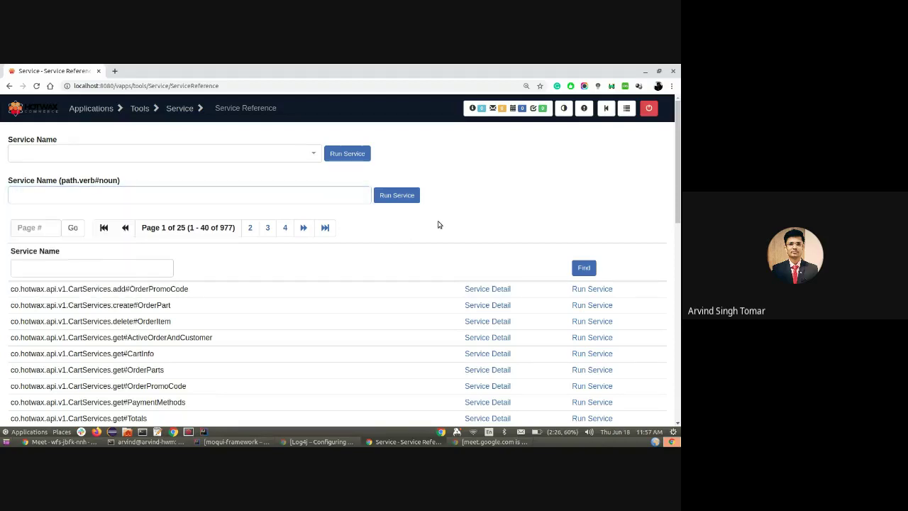
# Try to find matching services by filtering the service list with the lowercase name "invoice"
pyautogui.click(161, 263)
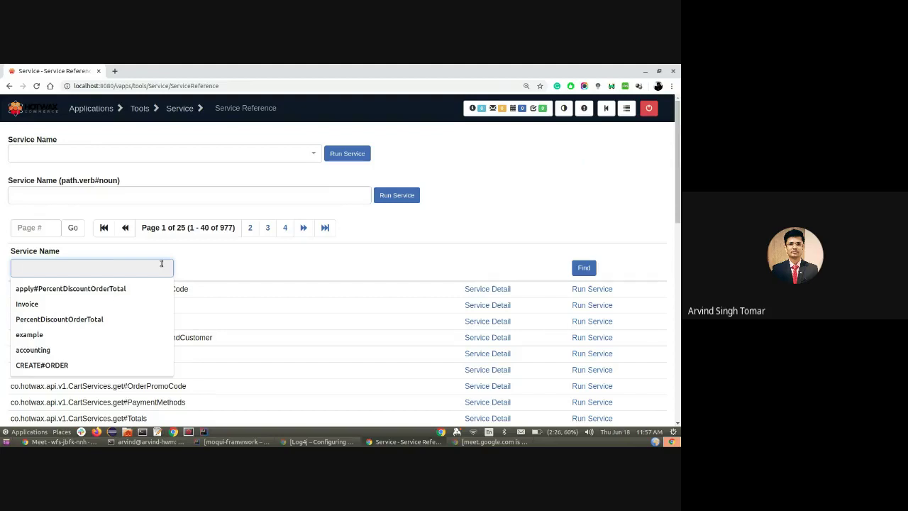
pyautogui.write('invoice')
pyautogui.press('Return')
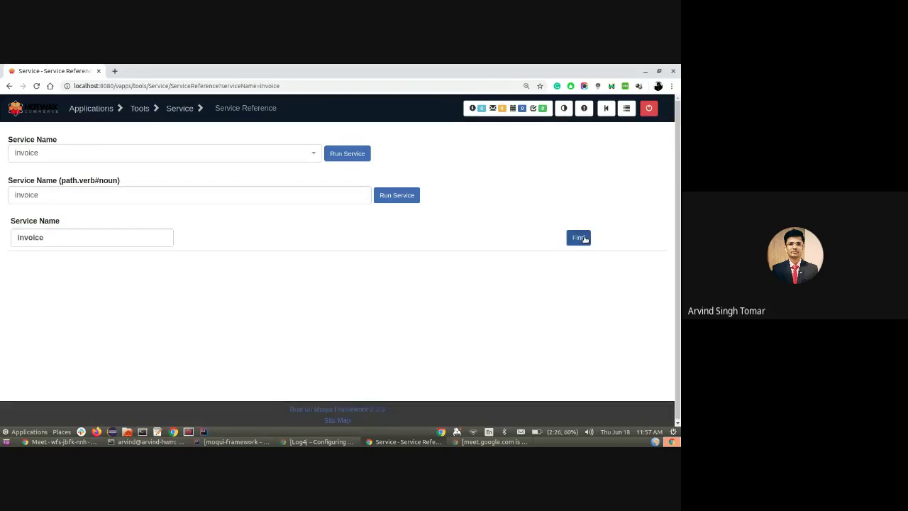
pyautogui.click(579, 238)
pyautogui.doubleClick(98, 244)
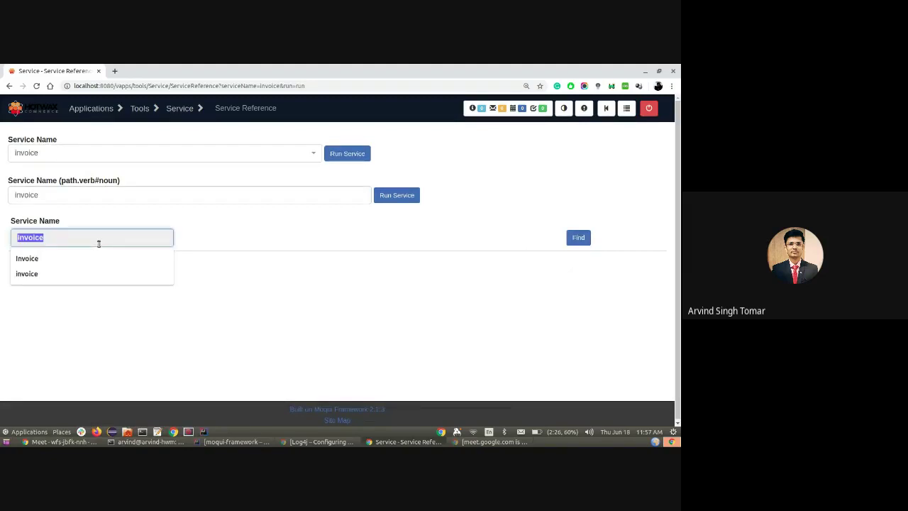
pyautogui.press('BackSpace')
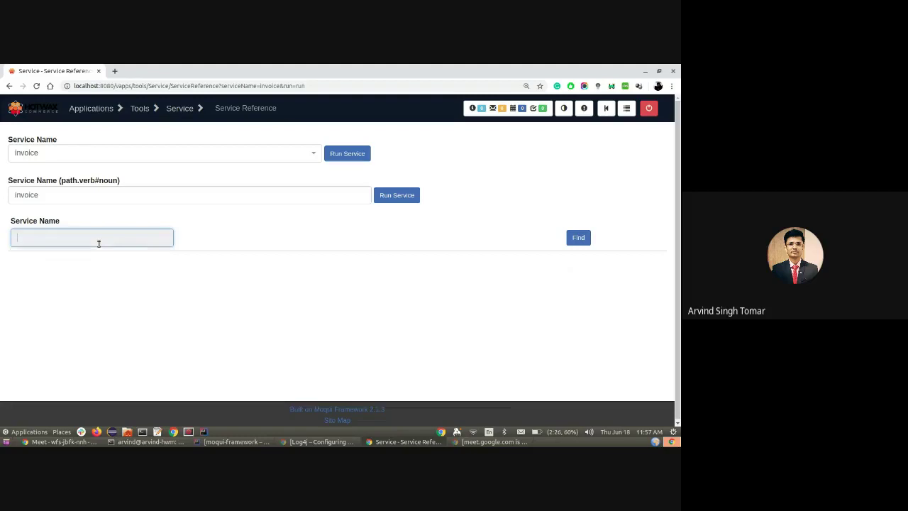
pyautogui.click(234, 112)
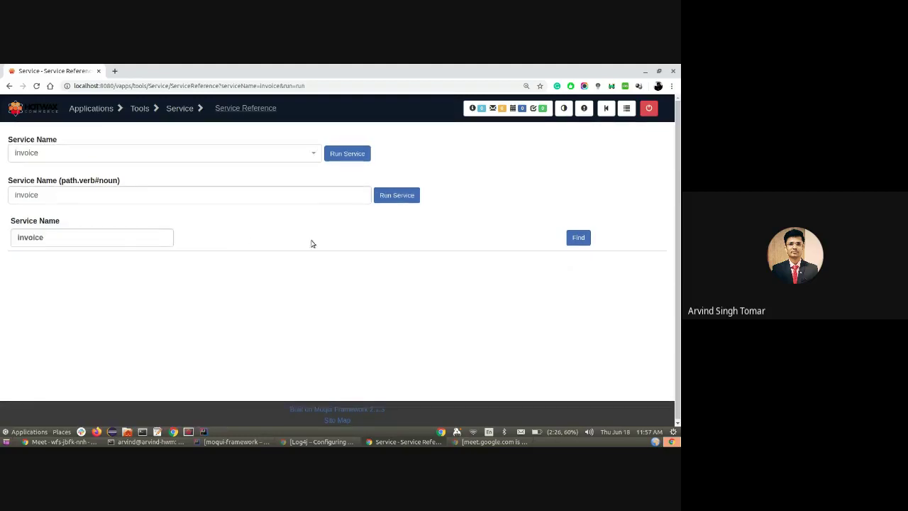
# Filter the service list by the name "Invoice" and show the service detail of mantle.account.InvoiceServices.adjust#Invoice
pyautogui.doubleClick(153, 235)
pyautogui.press('BackSpace')
pyautogui.write('Invoice')
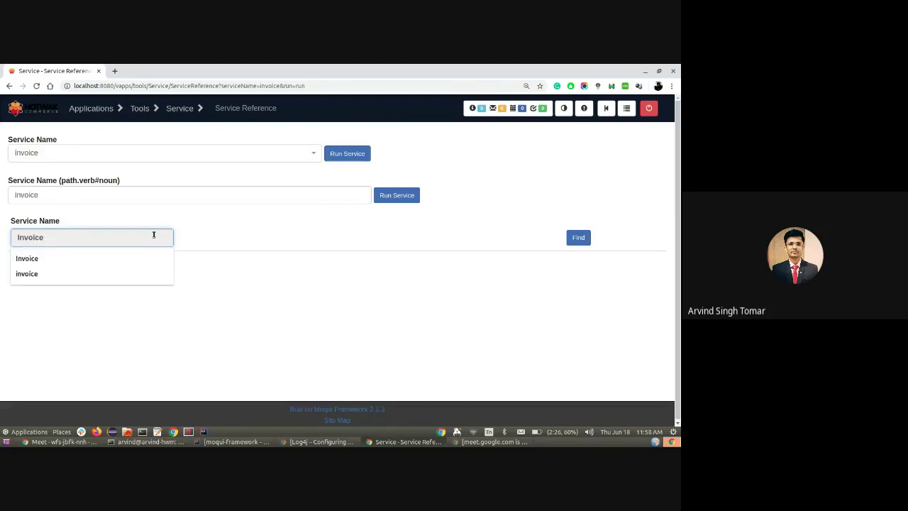
pyautogui.press('Return')
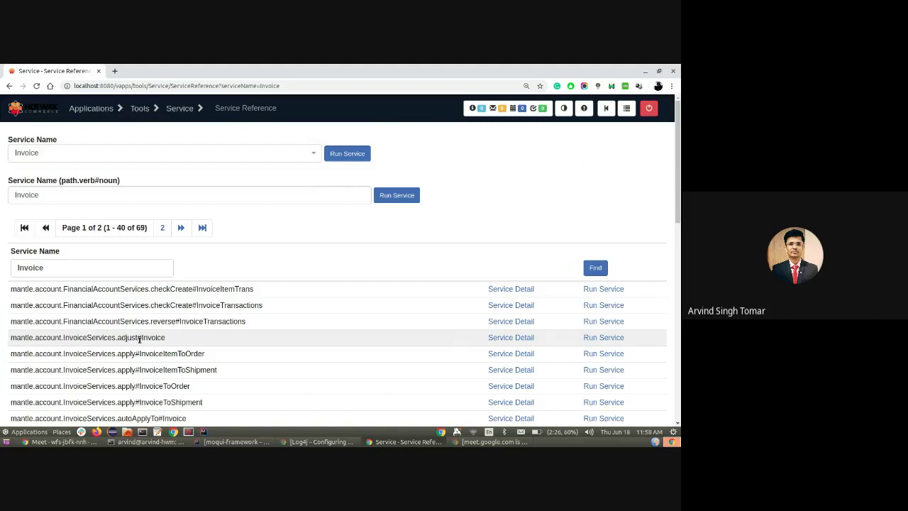
pyautogui.click(504, 340)
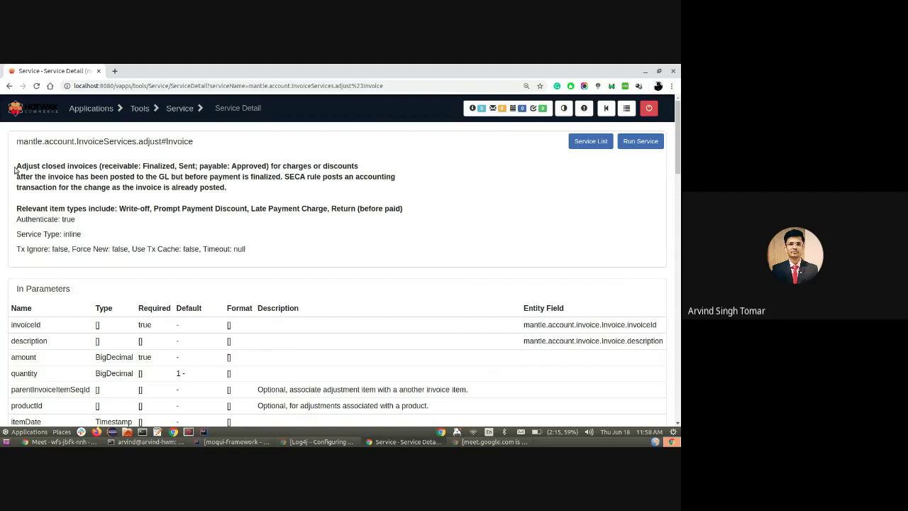
# Examine the adjust#Invoice service's description, in and out parameters, XML Actions, Generated Groovy code and Seca Rules
pyautogui.moveTo(16, 165); pyautogui.dragTo(231, 193)
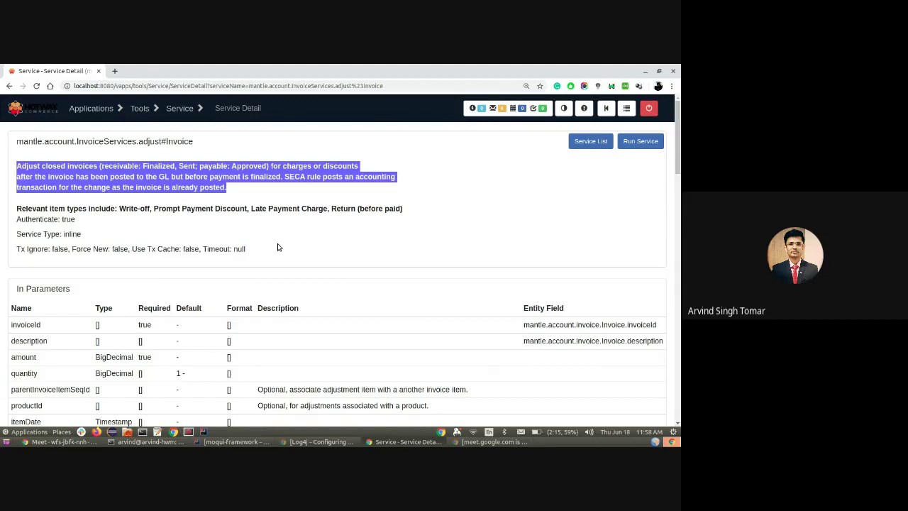
pyautogui.scroll(-3, 278, 247)
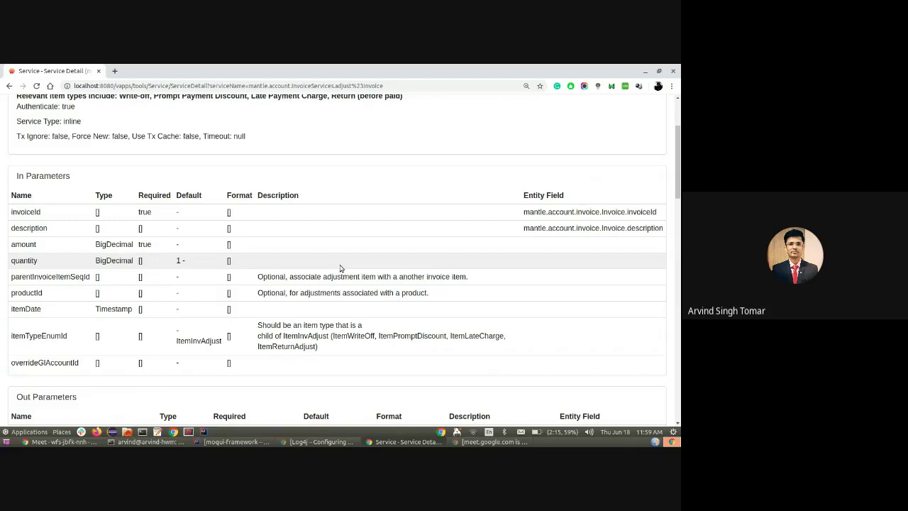
pyautogui.scroll(-3, 340, 268)
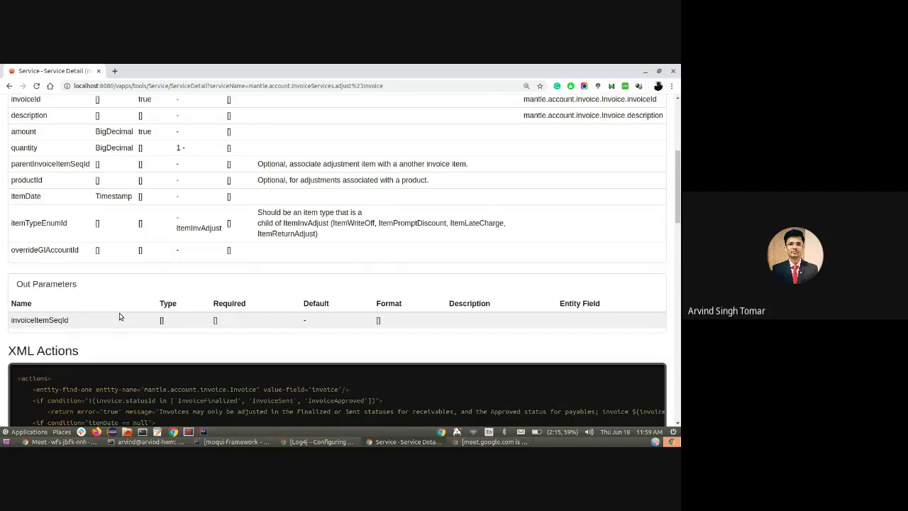
pyautogui.scroll(-5, 118, 318)
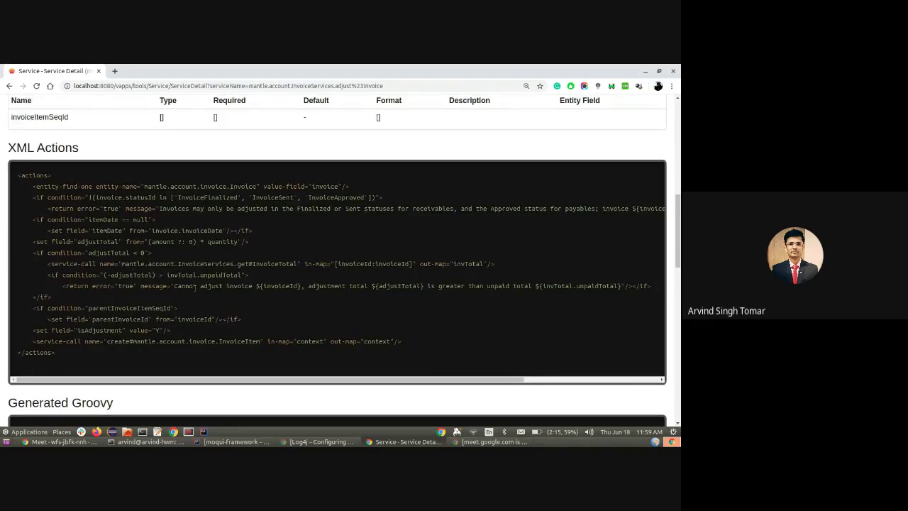
pyautogui.scroll(-3, 195, 286)
pyautogui.scroll(-5, 195, 288)
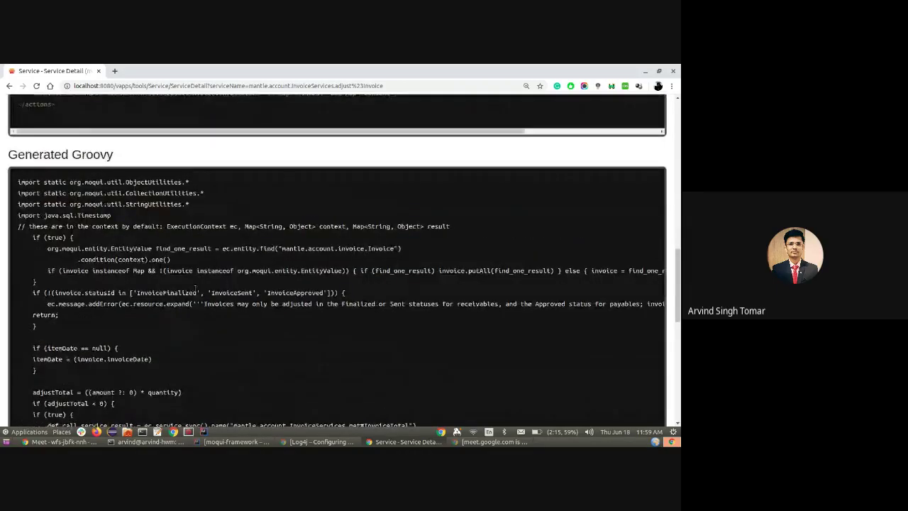
pyautogui.scroll(-4, 194, 291)
pyautogui.scroll(-4, 195, 291)
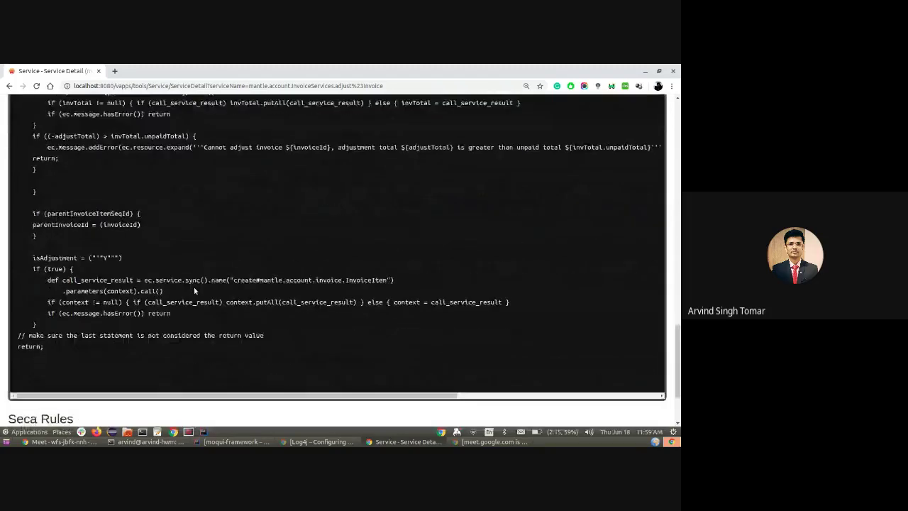
pyautogui.scroll(8, 196, 290)
pyautogui.scroll(10, 195, 288)
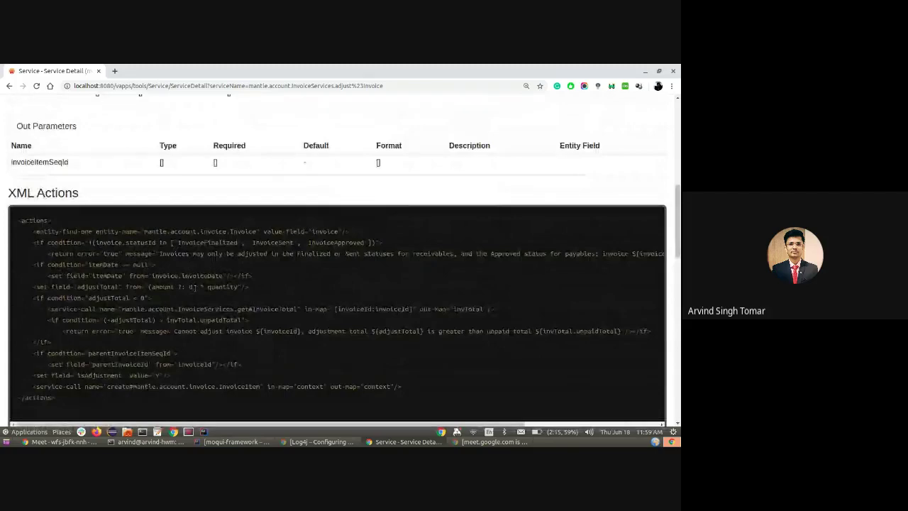
pyautogui.scroll(-1, 195, 287)
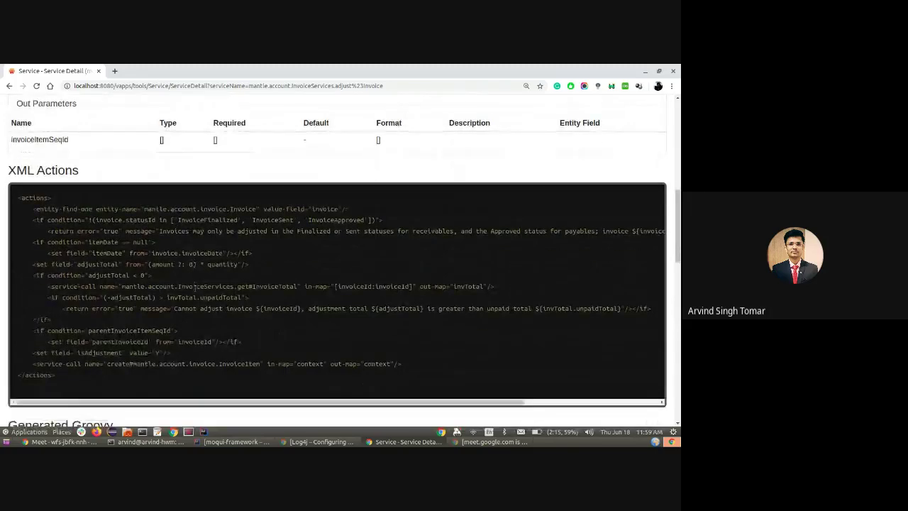
pyautogui.scroll(-10, 194, 287)
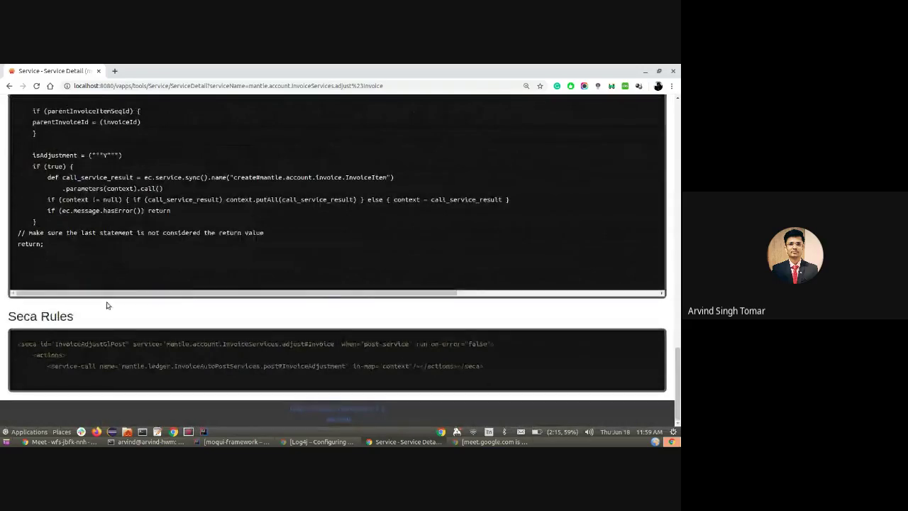
pyautogui.moveTo(19, 343); pyautogui.dragTo(511, 364)
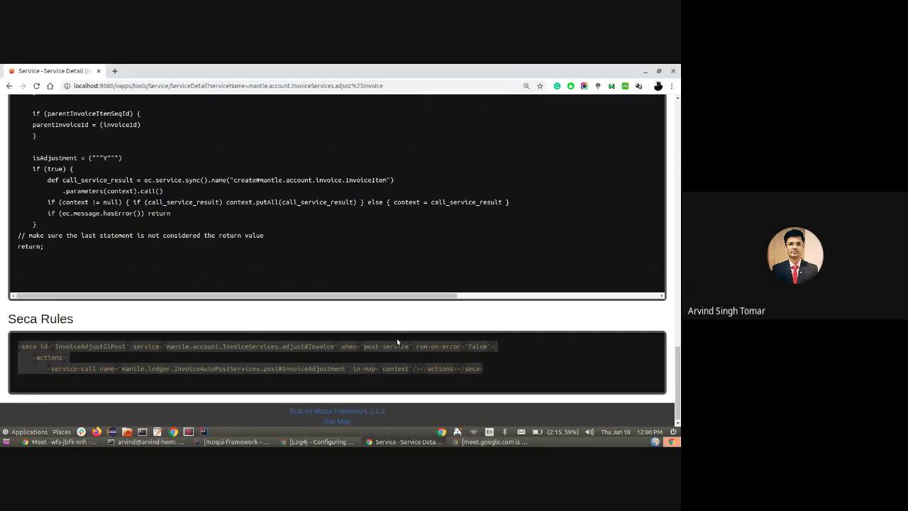
# Open the Run Service form for adjust#Invoice and review its input fields, including the Cron String
pyautogui.scroll(3, 397, 338)
pyautogui.scroll(15, 396, 338)
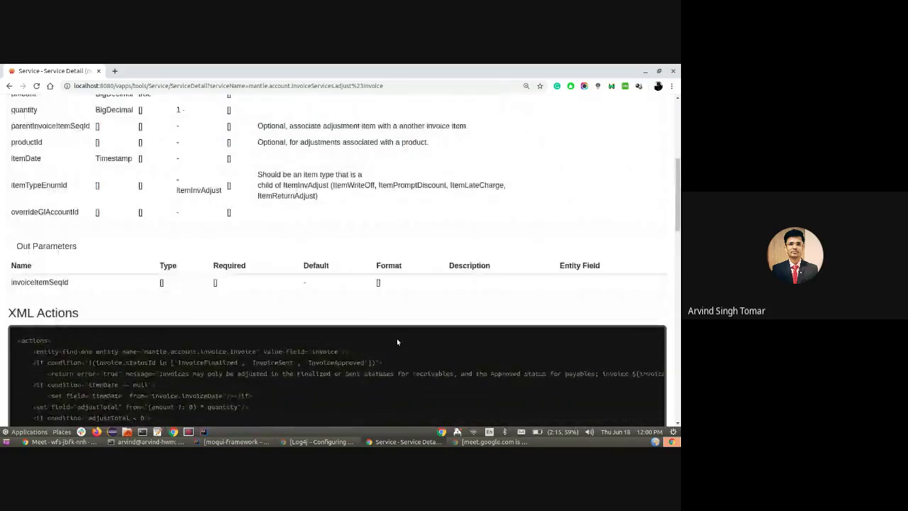
pyautogui.scroll(2, 397, 339)
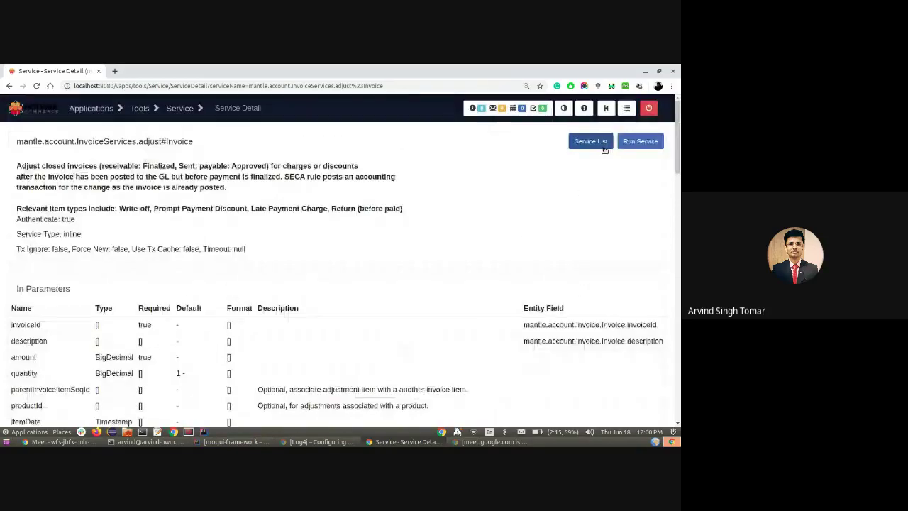
pyautogui.click(642, 144)
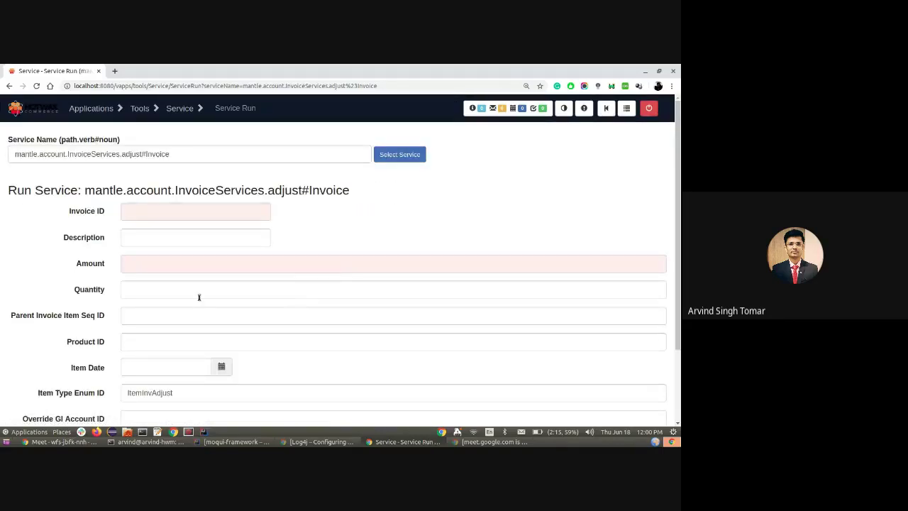
pyautogui.scroll(-2, 199, 296)
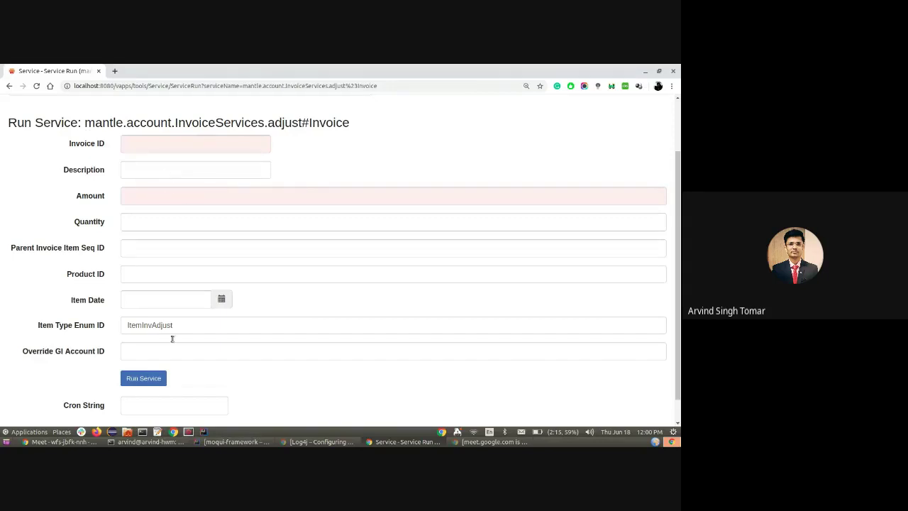
pyautogui.scroll(-1, 217, 364)
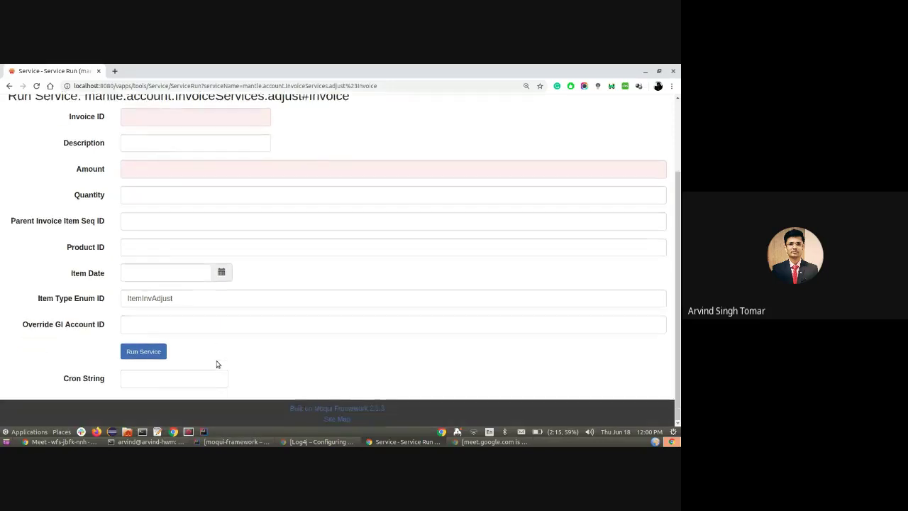
pyautogui.scroll(2, 217, 365)
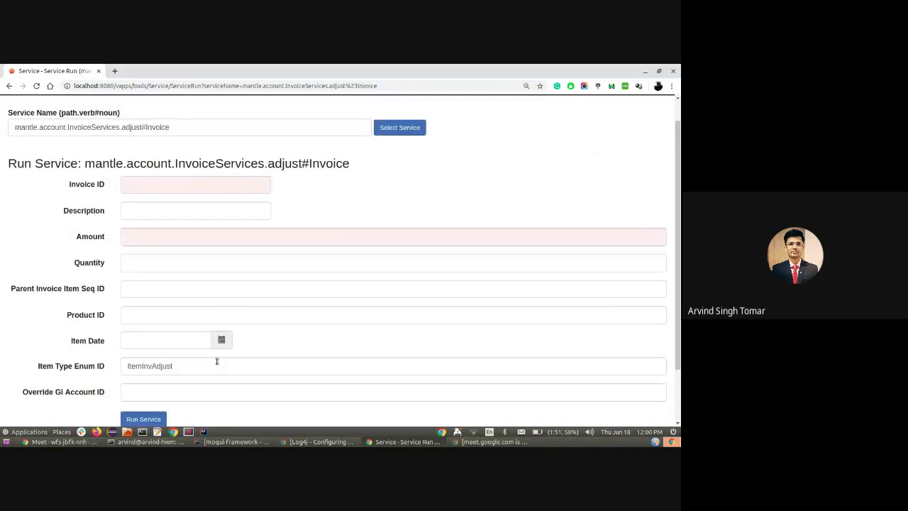
# Review the rest of the adjust#Invoice run form, including the Cron String, and go to the Entity tool's entity list
pyautogui.scroll(-2, 217, 362)
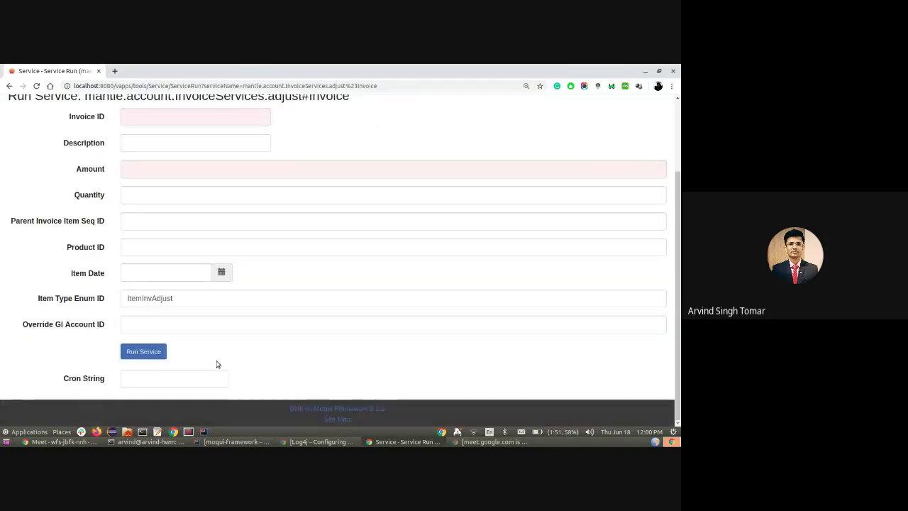
pyautogui.scroll(1, 218, 365)
pyautogui.scroll(2, 217, 364)
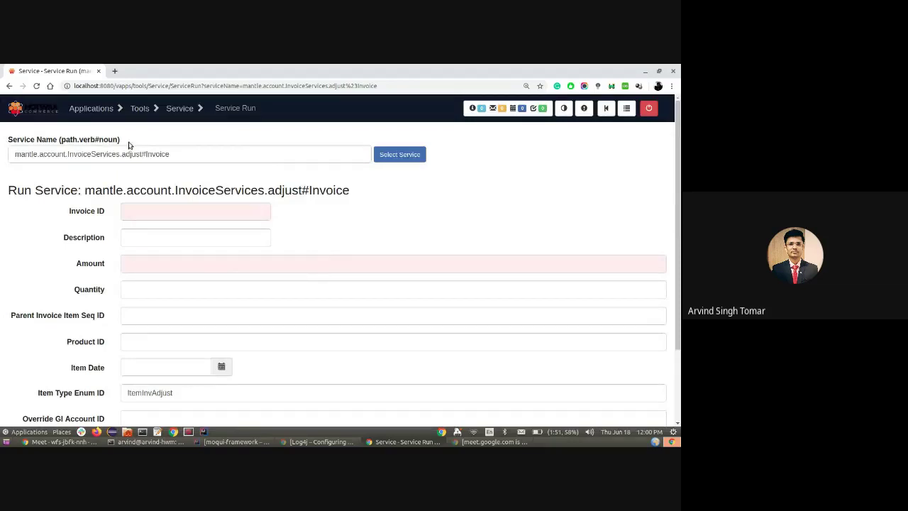
pyautogui.moveTo(140, 111)
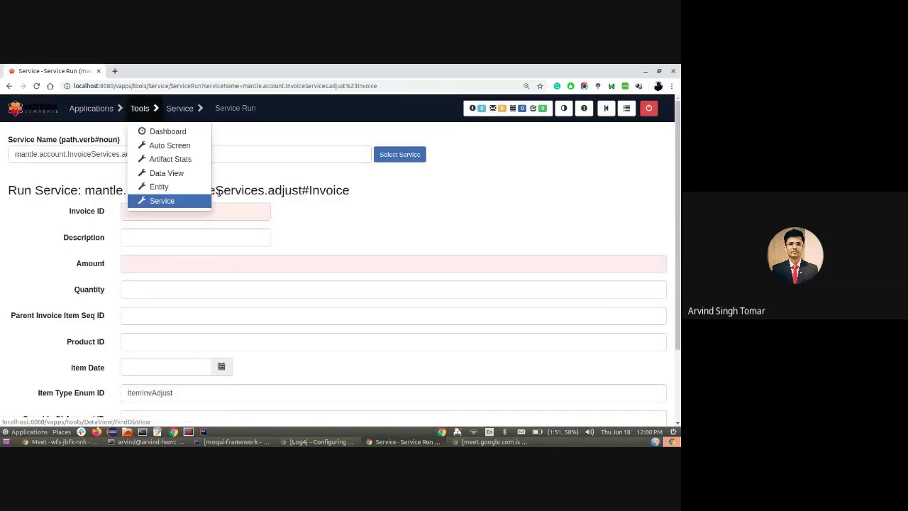
pyautogui.click(167, 187)
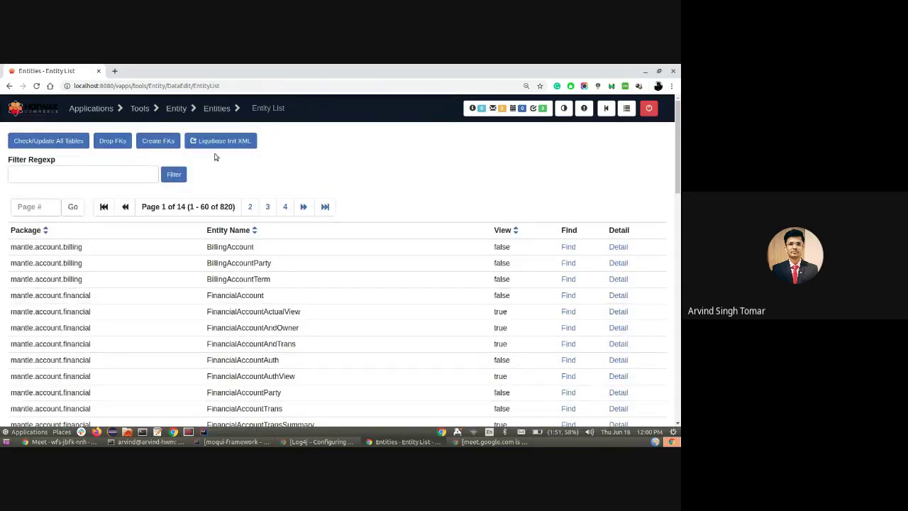
# Go to the Tools Dashboard, open Entities from the Entity Tools section and look through the entity list
pyautogui.moveTo(140, 111)
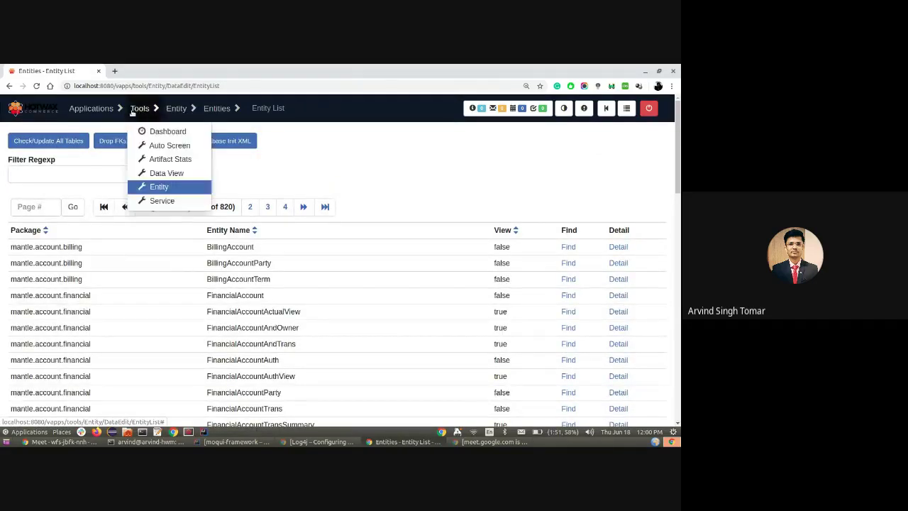
pyautogui.click(161, 130)
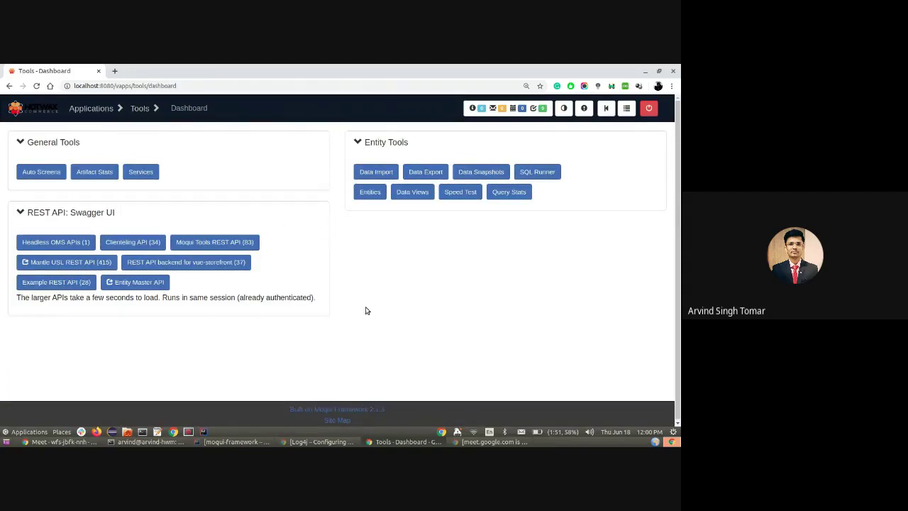
pyautogui.click(369, 193)
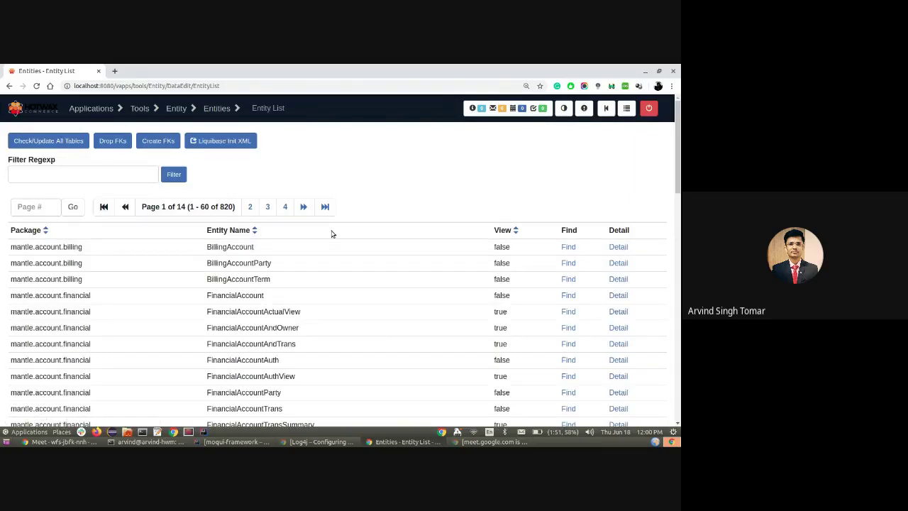
pyautogui.scroll(-2, 332, 234)
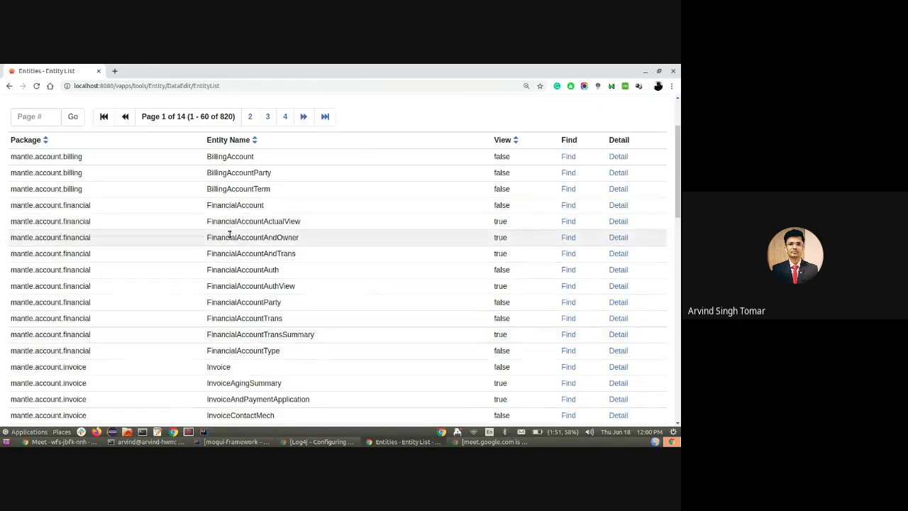
pyautogui.scroll(1, 241, 185)
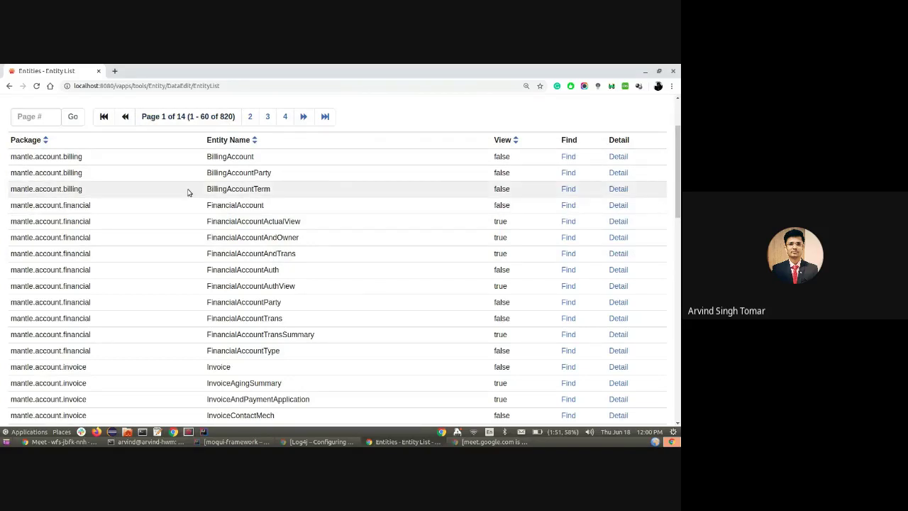
pyautogui.scroll(2, 189, 192)
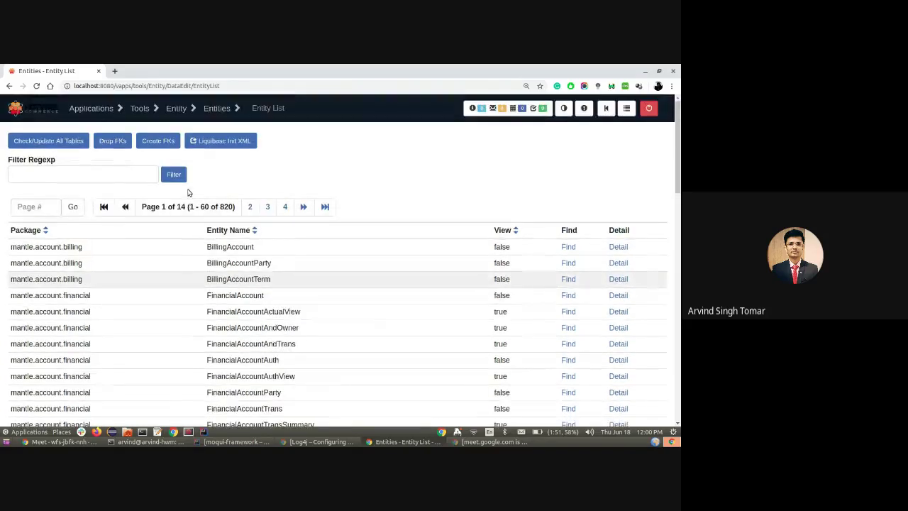
# Filter the entity list by the regexp "Product" and show the entity detail of mantle.product.Product
pyautogui.click(122, 179)
pyautogui.write('Product')
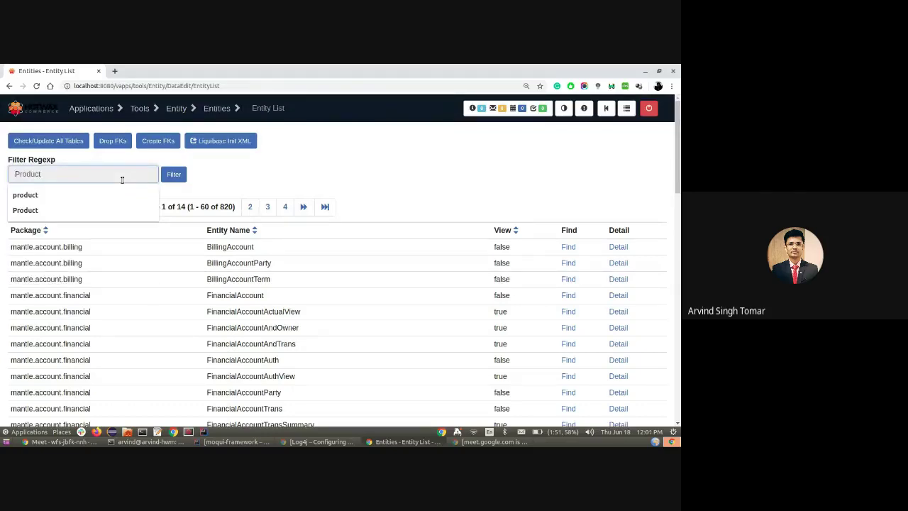
pyautogui.click(103, 212)
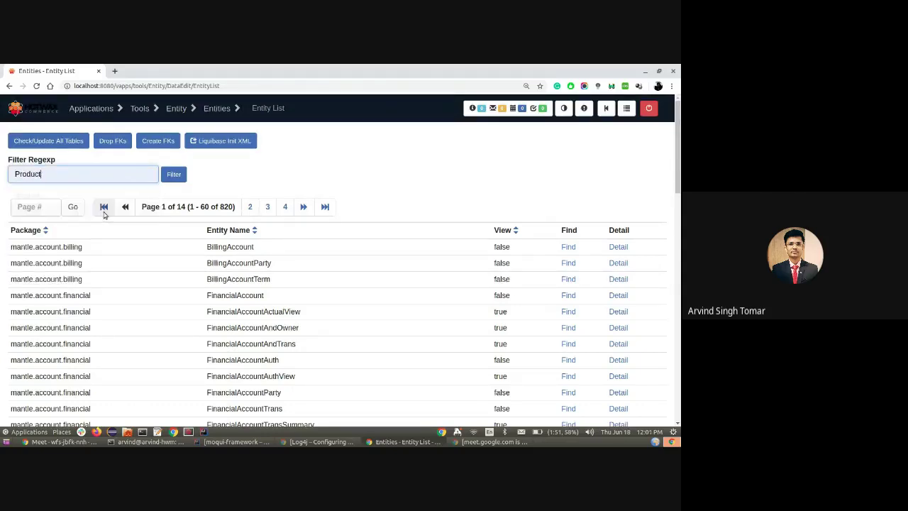
pyautogui.click(175, 176)
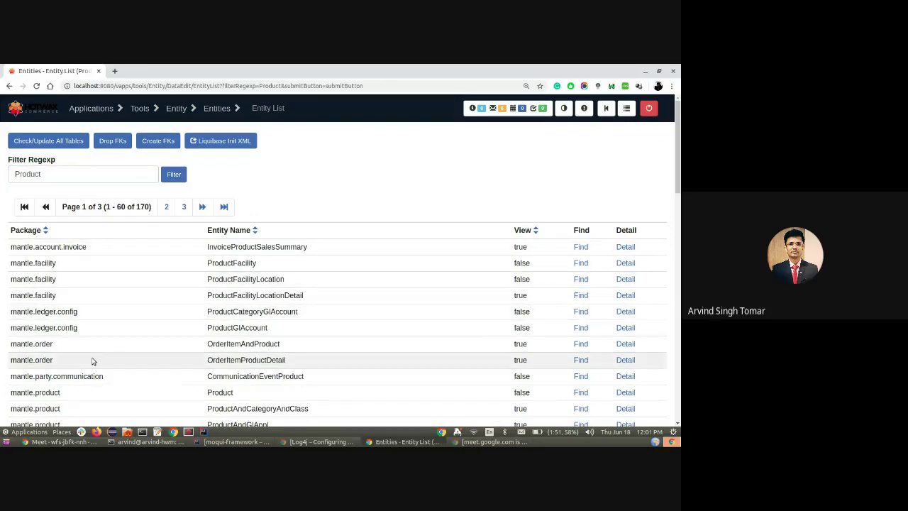
pyautogui.scroll(-2, 92, 362)
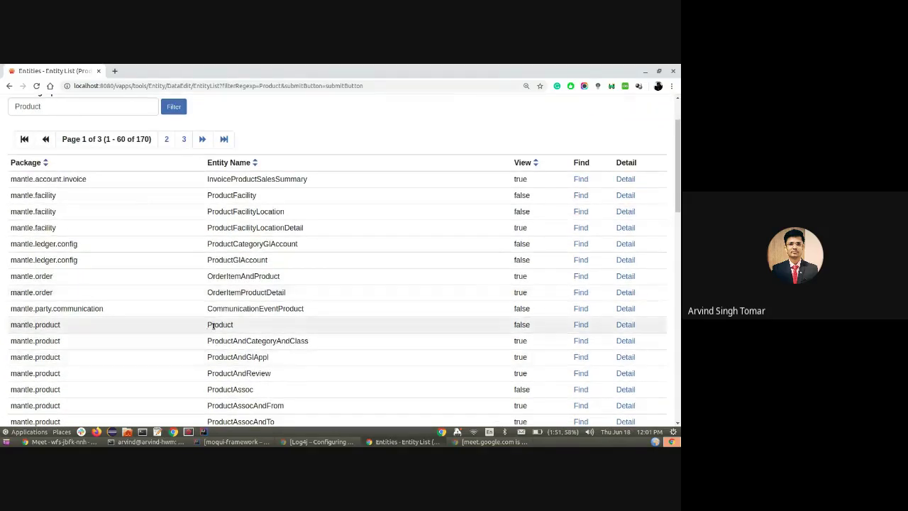
pyautogui.moveTo(213, 326); pyautogui.dragTo(198, 328)
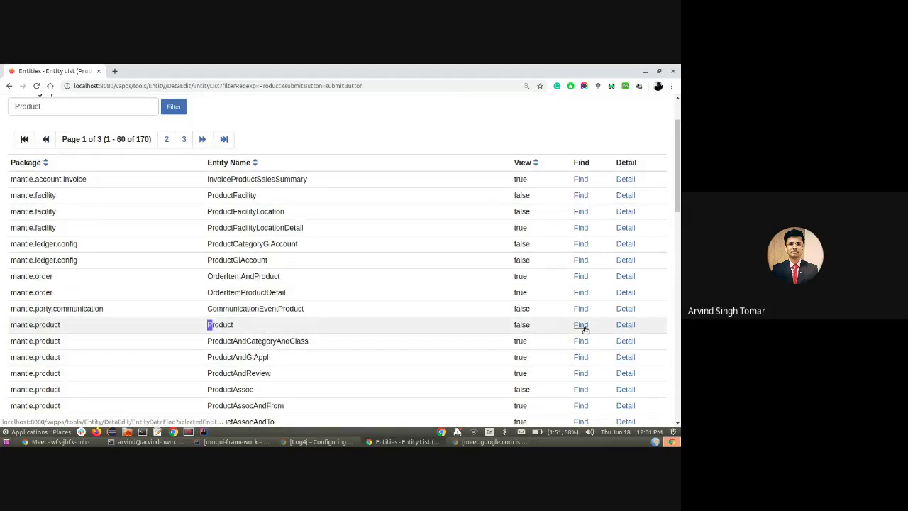
pyautogui.click(625, 326)
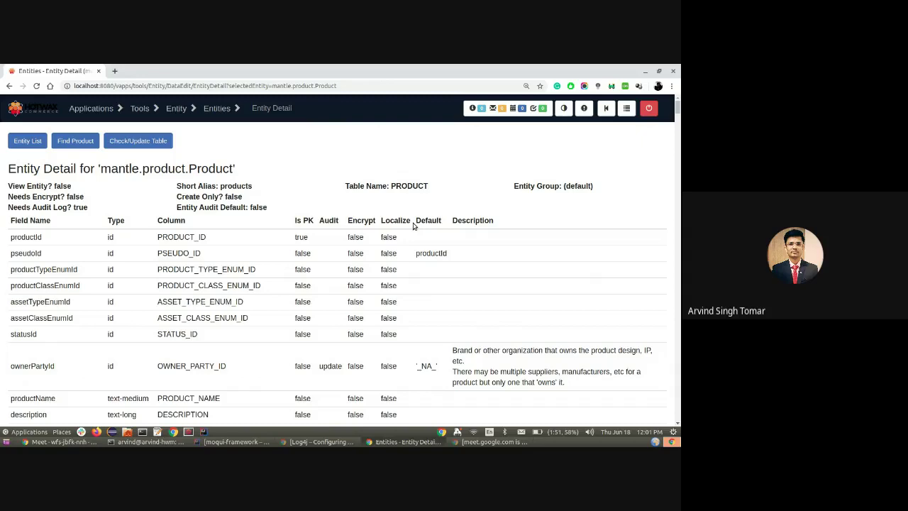
# Examine the Product entity's field definitions, related entities, Dependents tree and All Descendants list
pyautogui.scroll(-3, 414, 226)
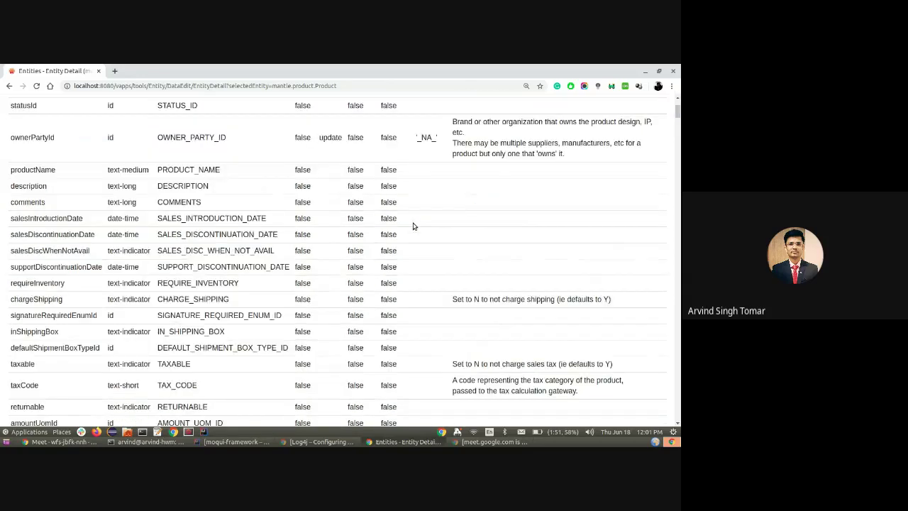
pyautogui.scroll(-6, 414, 225)
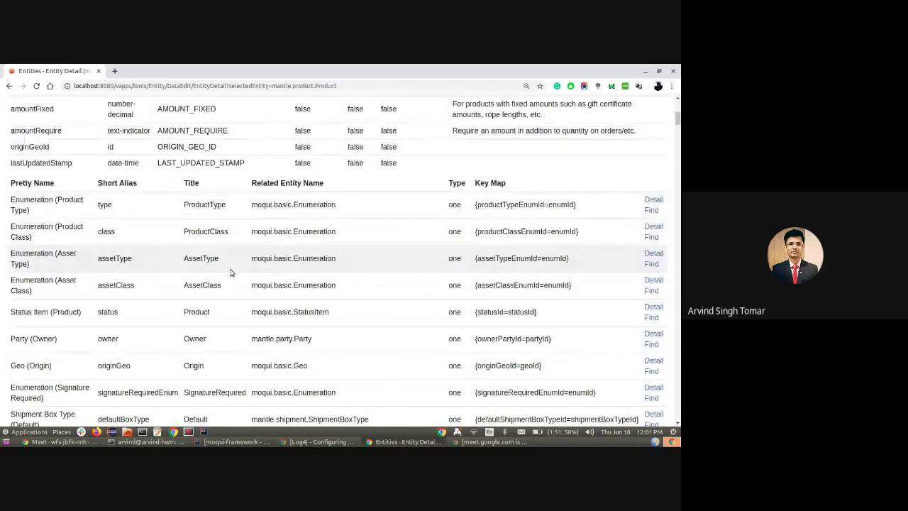
pyautogui.scroll(-10, 230, 272)
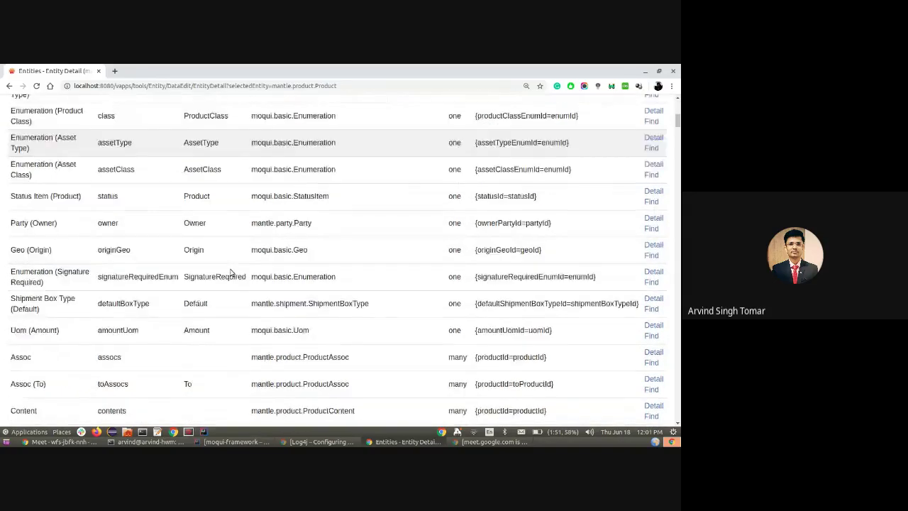
pyautogui.scroll(-5, 231, 273)
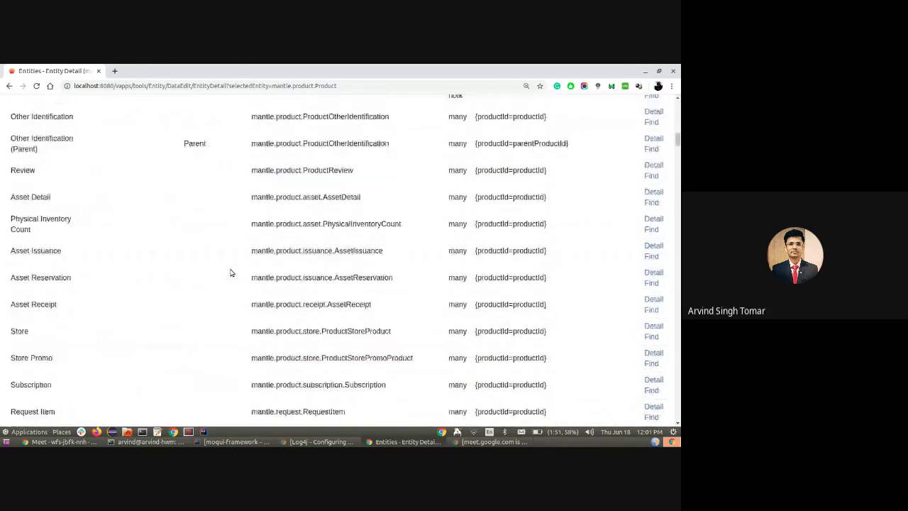
pyautogui.scroll(-10, 230, 273)
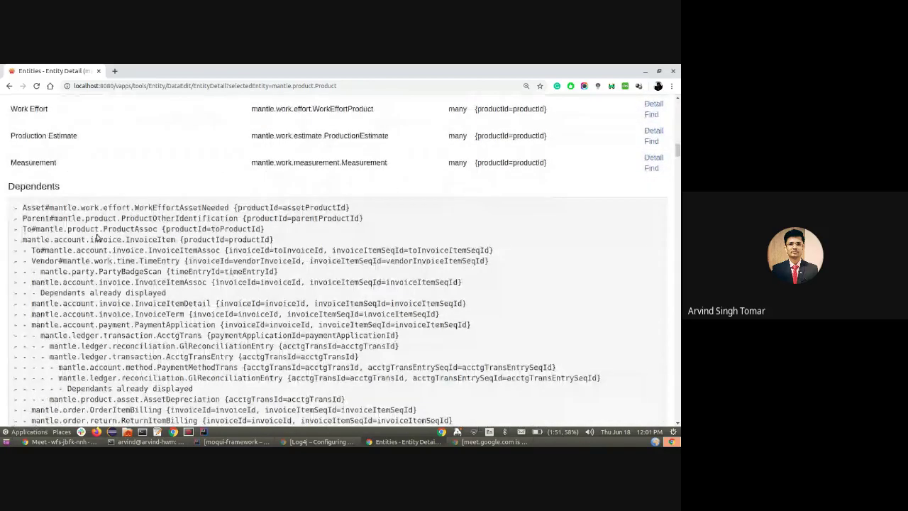
pyautogui.moveTo(63, 186); pyautogui.dragTo(4, 189)
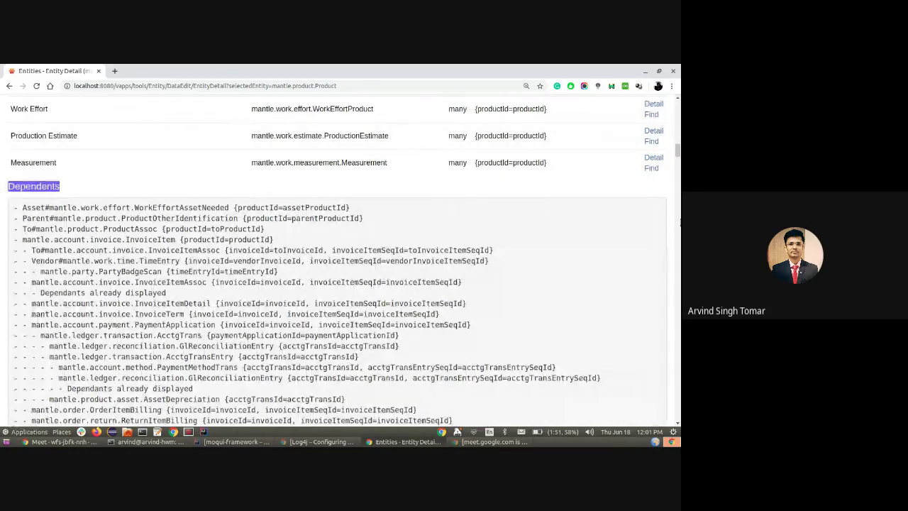
pyautogui.moveTo(677, 151); pyautogui.dragTo(677, 345)
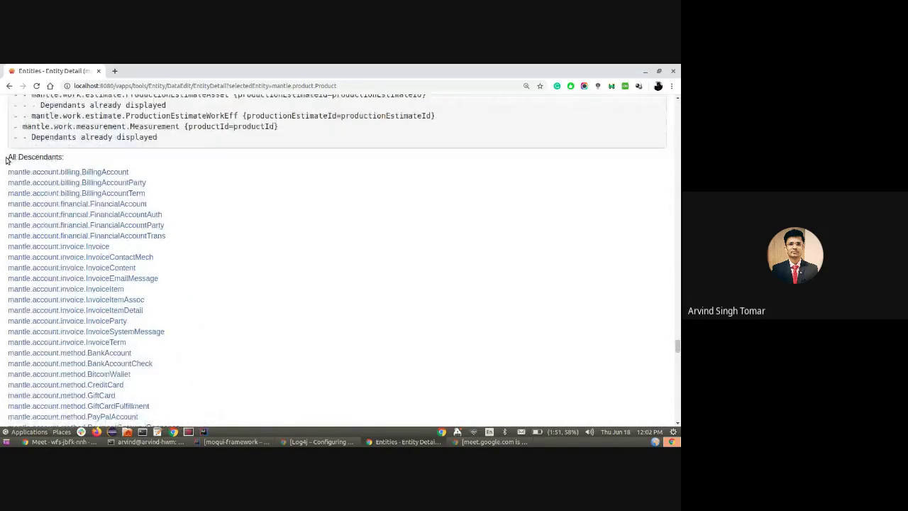
pyautogui.moveTo(6, 154); pyautogui.dragTo(76, 158)
pyautogui.click(258, 237)
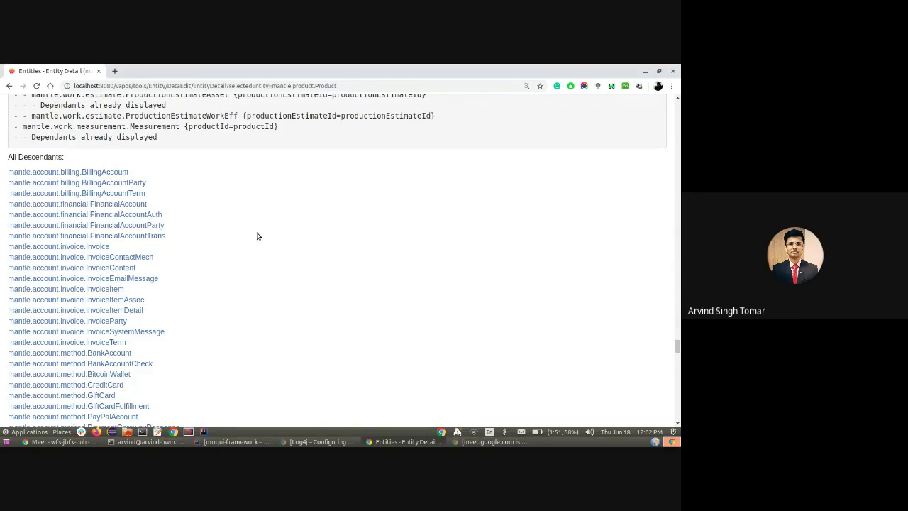
pyautogui.scroll(-3, 284, 245)
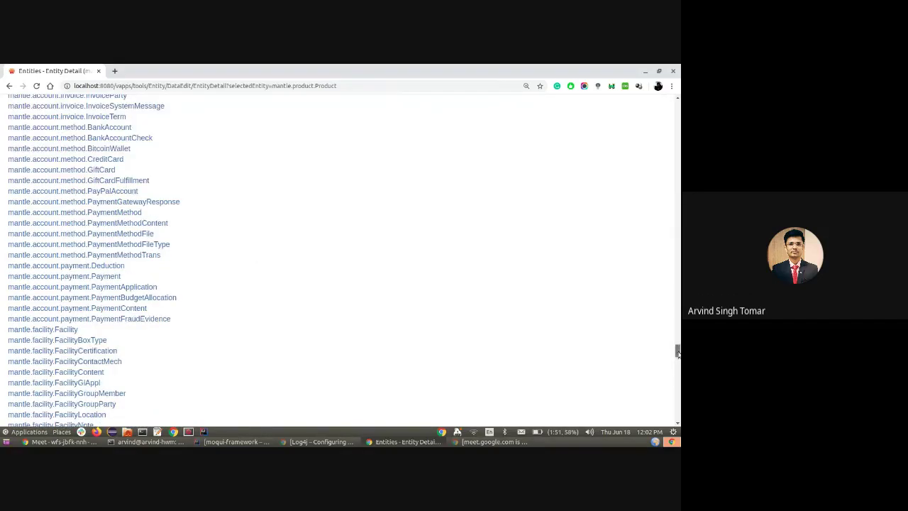
pyautogui.moveTo(678, 351); pyautogui.dragTo(677, 103)
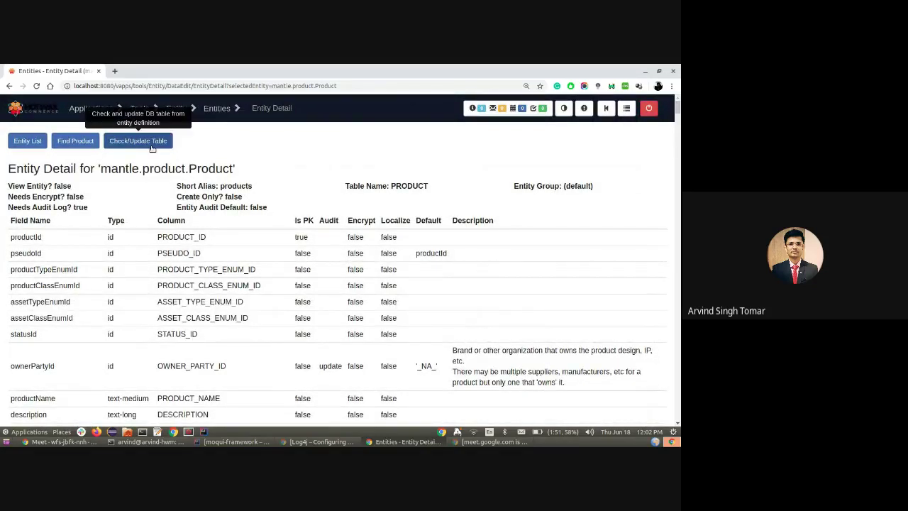
# Open the Find screen for the Product entity and look through its stored records
pyautogui.click(78, 142)
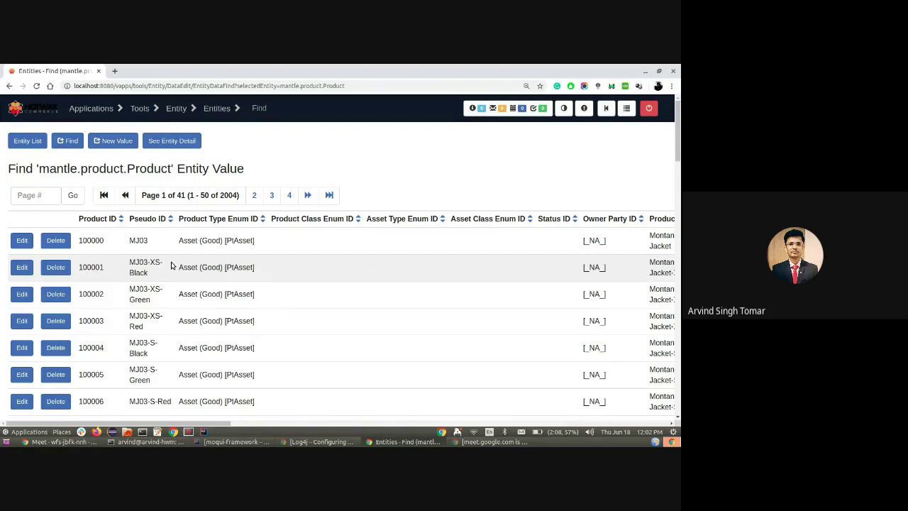
pyautogui.scroll(-1, 171, 265)
pyautogui.scroll(-5, 171, 265)
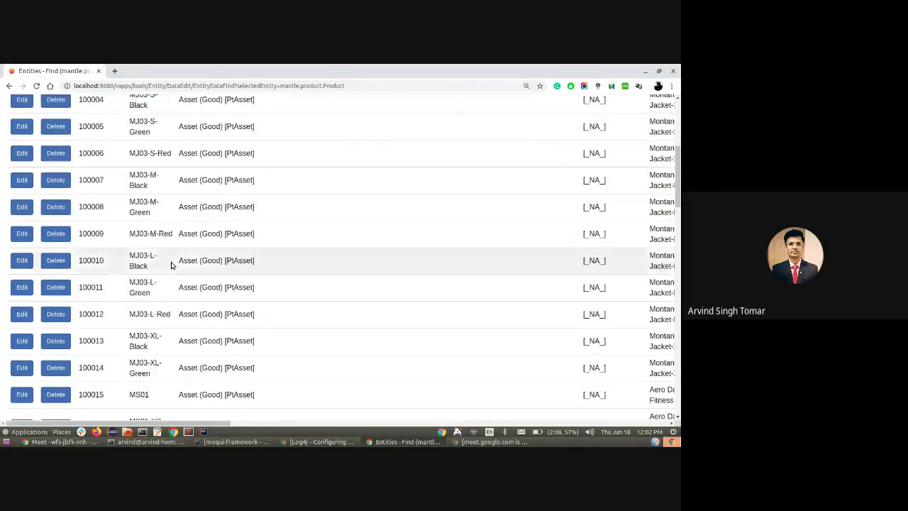
pyautogui.scroll(4, 171, 265)
pyautogui.scroll(1, 171, 266)
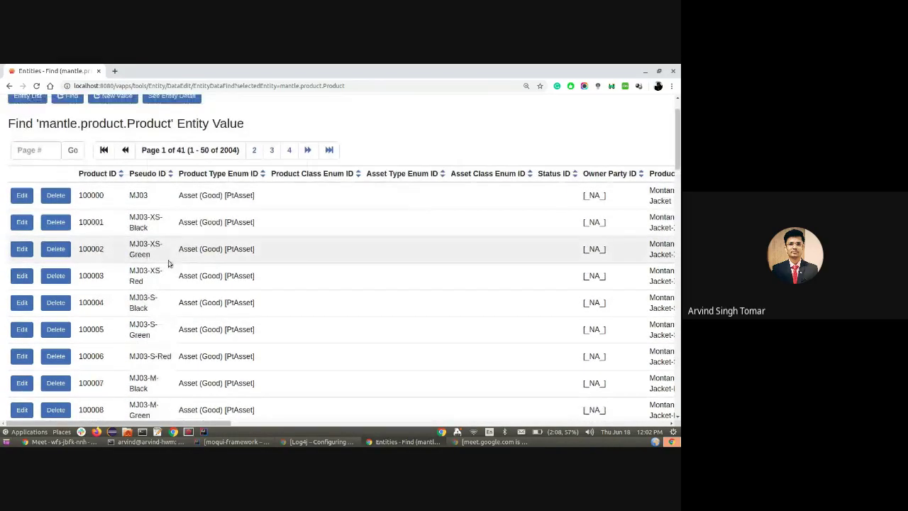
pyautogui.scroll(1, 101, 222)
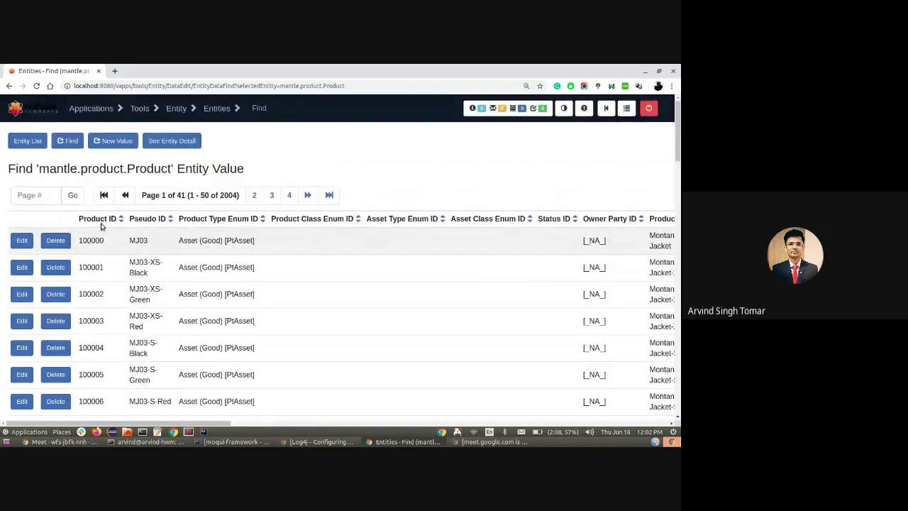
# Open the New Value form for the Product entity and review its input fields
pyautogui.click(116, 141)
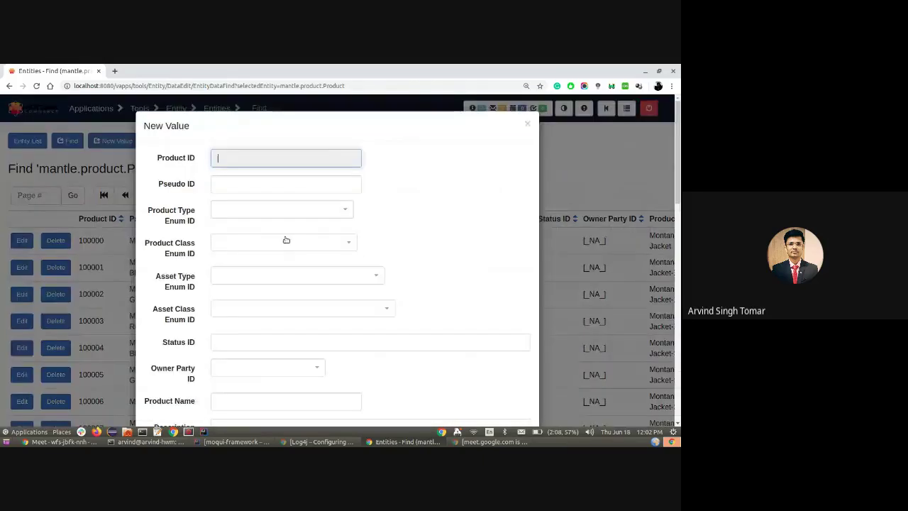
pyautogui.scroll(-2, 360, 251)
pyautogui.scroll(-10, 360, 251)
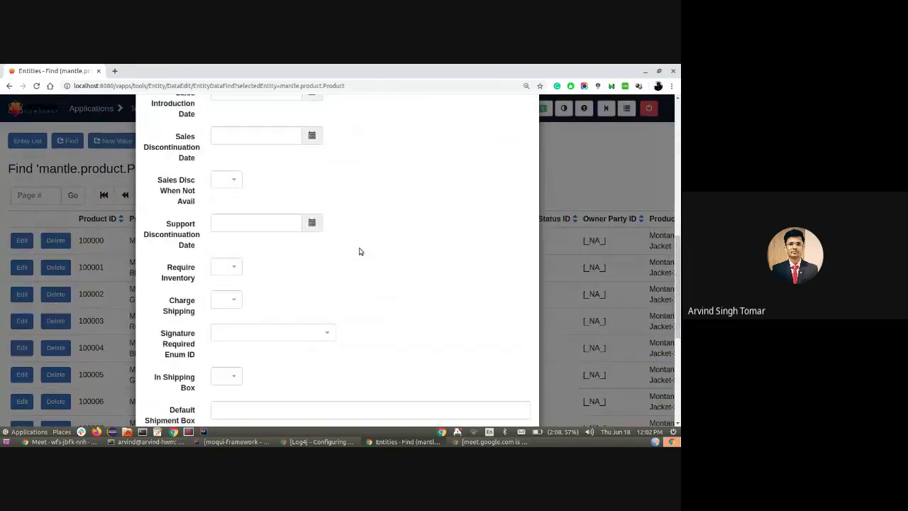
pyautogui.scroll(3, 360, 251)
pyautogui.scroll(8, 359, 251)
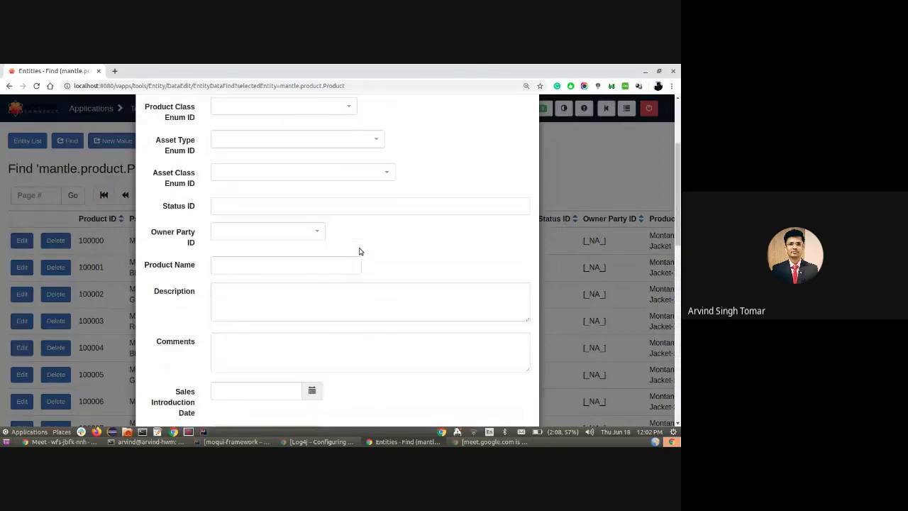
# Open the record of product 100000 for editing and review its fields through Origin Geo ID
pyautogui.press('Return')
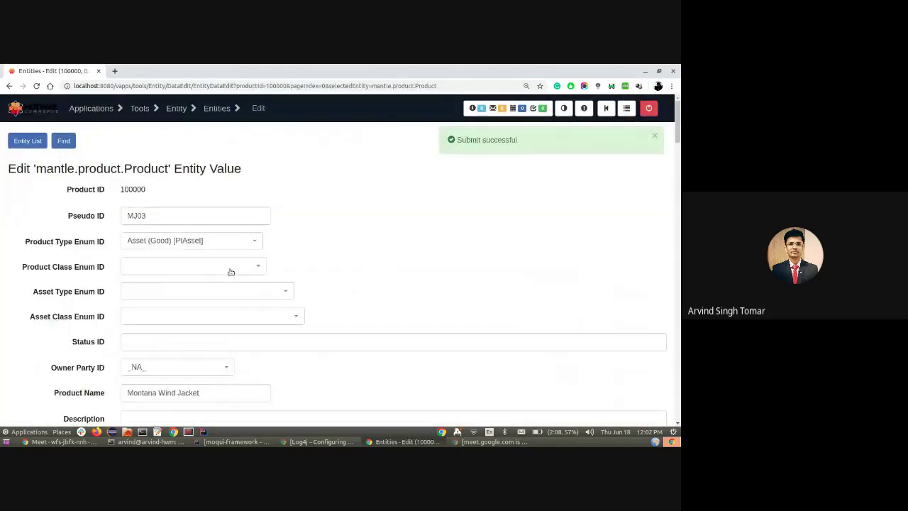
pyautogui.scroll(-3, 159, 270)
pyautogui.scroll(-6, 279, 237)
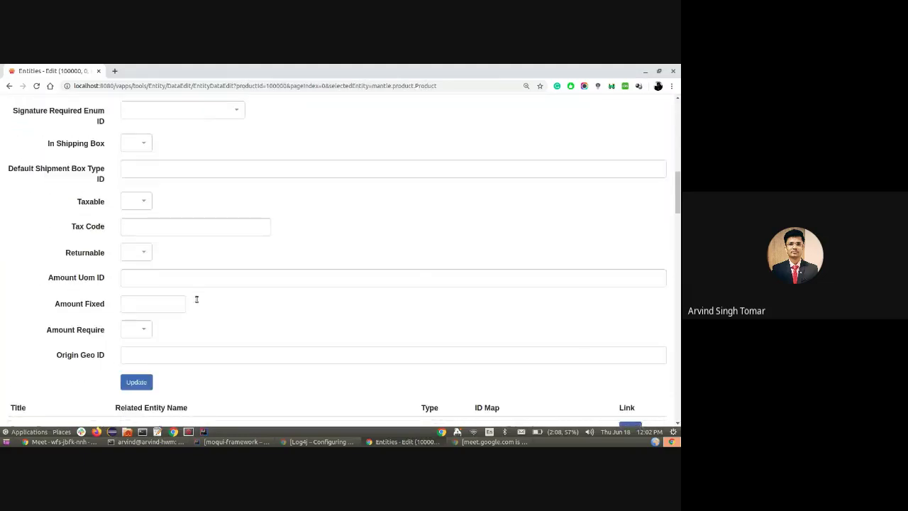
# Review the related entities listed below product 100000's edit form and return to the Product Find screen
pyautogui.scroll(-4, 197, 299)
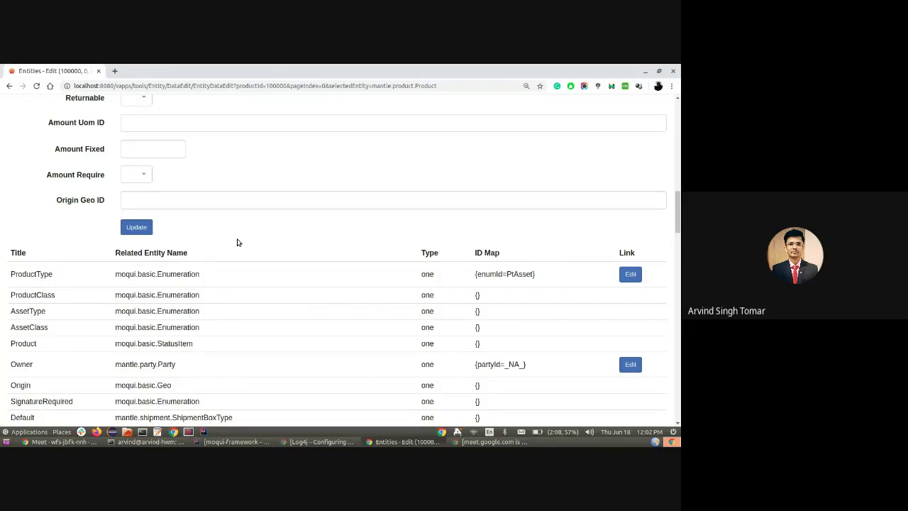
pyautogui.scroll(4, 238, 243)
pyautogui.scroll(15, 237, 243)
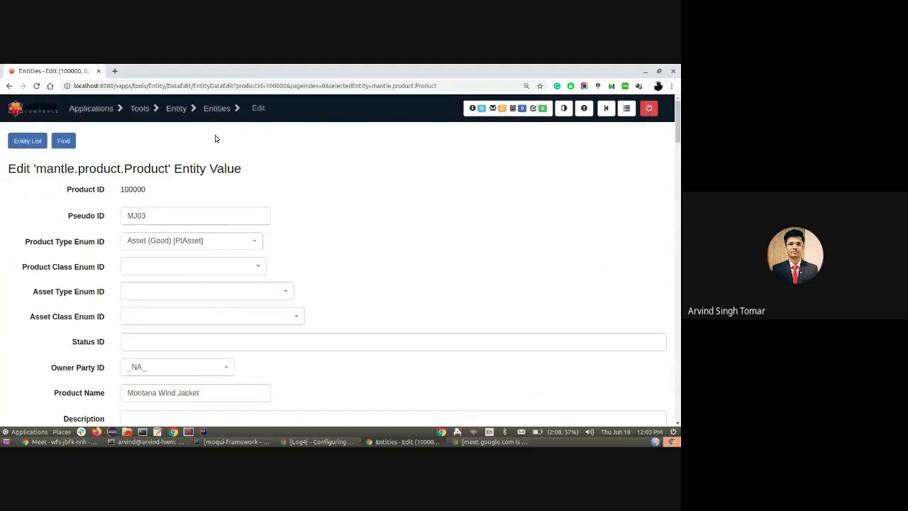
pyautogui.click(63, 141)
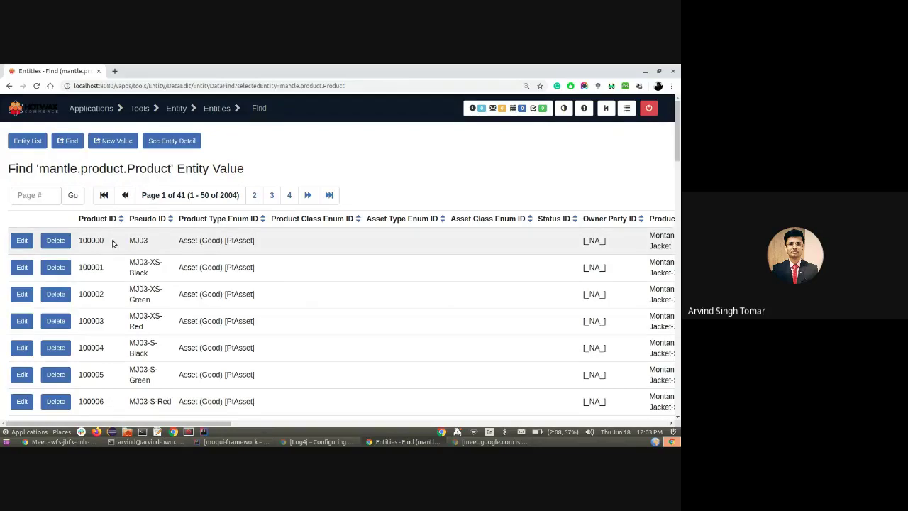
# Open the Find form for the Product entity and review its search fields from Product ID through Origin Geo ID
pyautogui.click(74, 141)
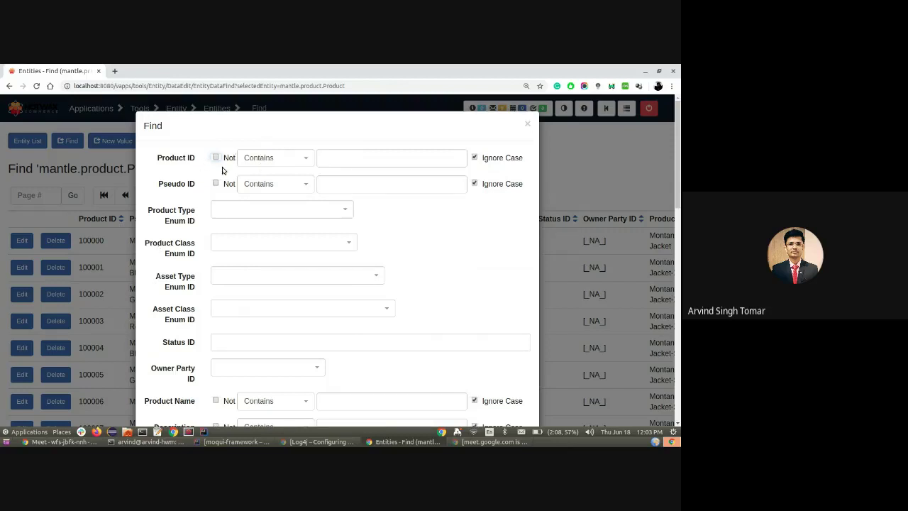
pyautogui.scroll(-5, 193, 190)
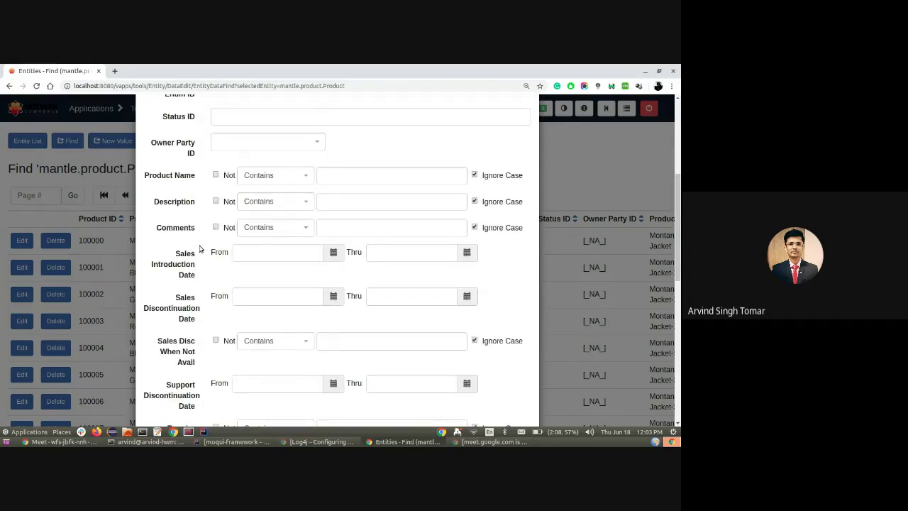
pyautogui.scroll(-9, 199, 248)
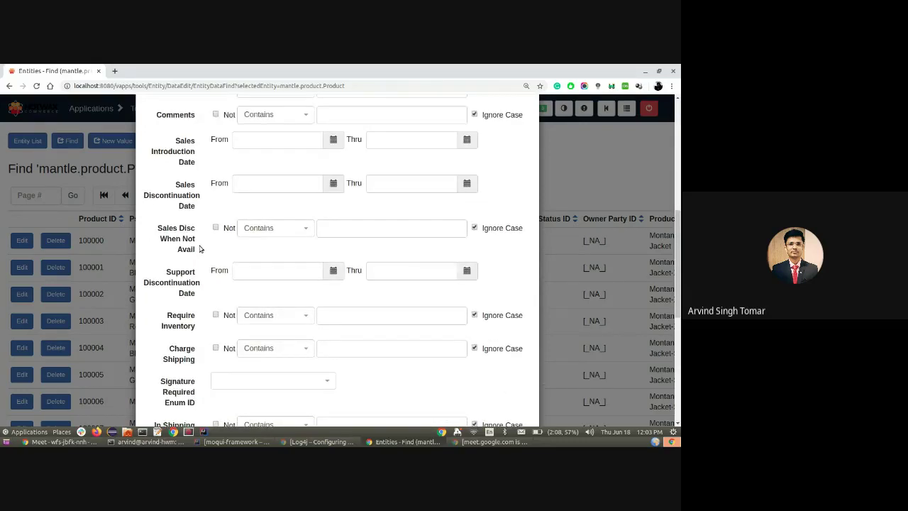
pyautogui.scroll(10, 199, 248)
pyautogui.scroll(-3, 199, 254)
pyautogui.scroll(-7, 199, 253)
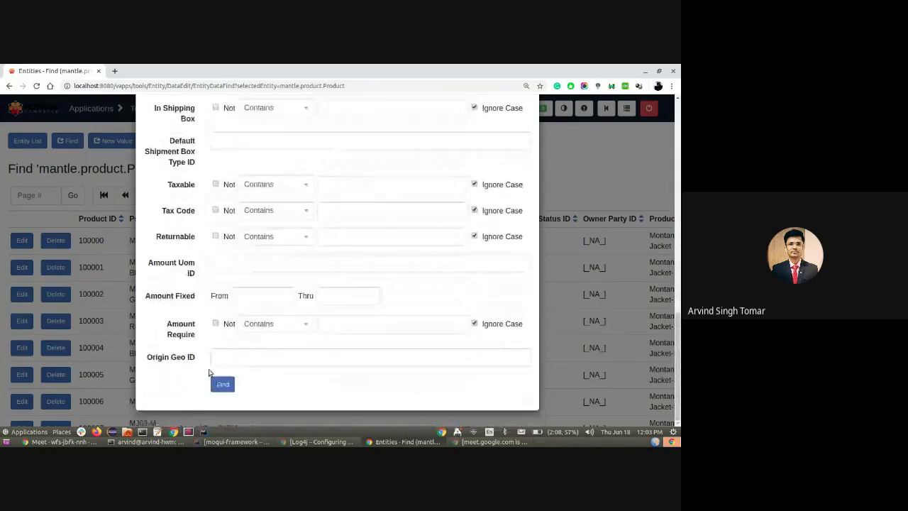
pyautogui.scroll(8, 260, 349)
pyautogui.scroll(6, 260, 348)
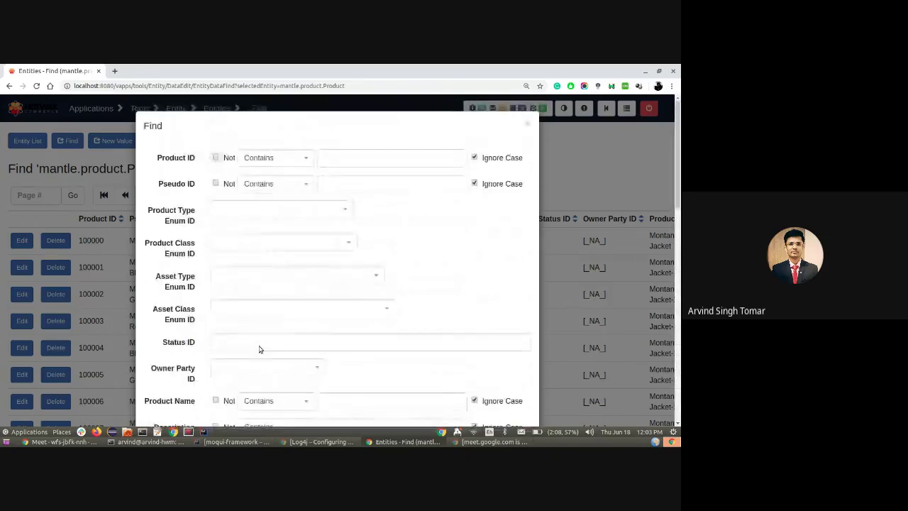
# Search the Product records for a Pseudo ID containing MJ03 and look through the matching records
pyautogui.click(347, 186)
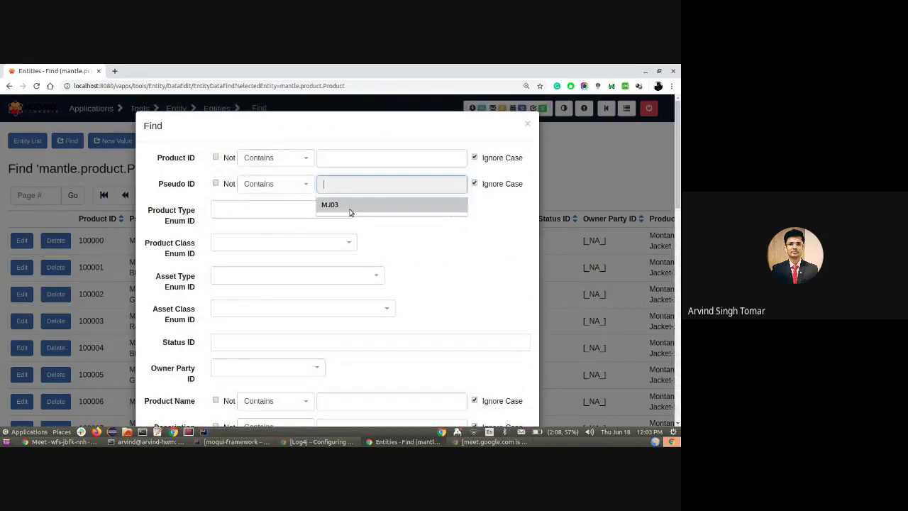
pyautogui.click(348, 205)
pyautogui.scroll(-10, 366, 209)
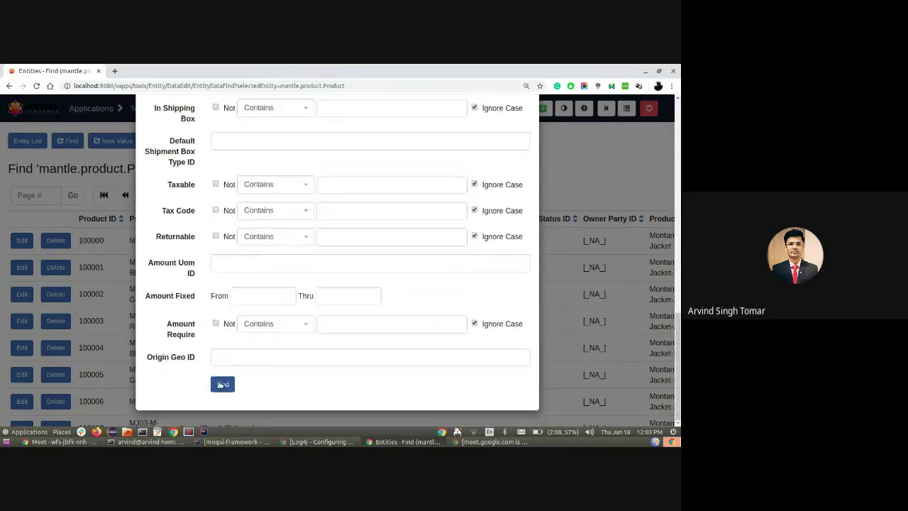
pyautogui.click(223, 384)
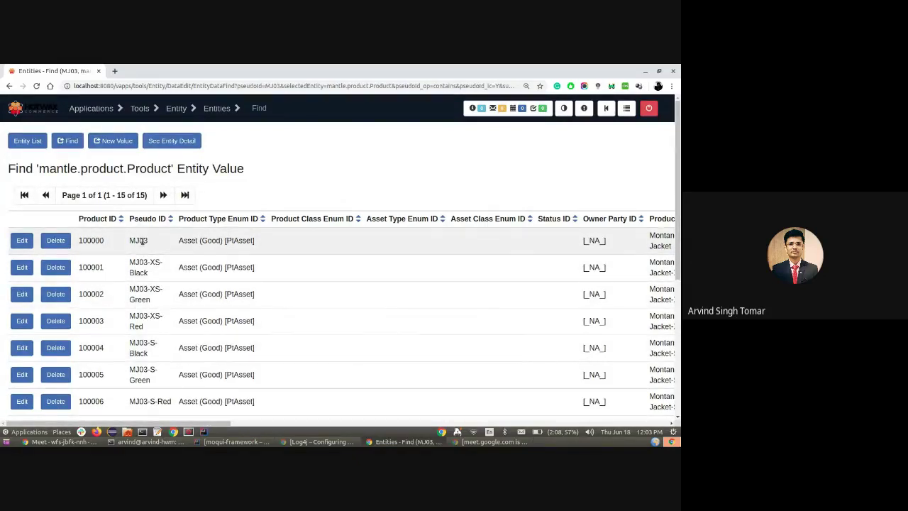
pyautogui.scroll(-5, 147, 276)
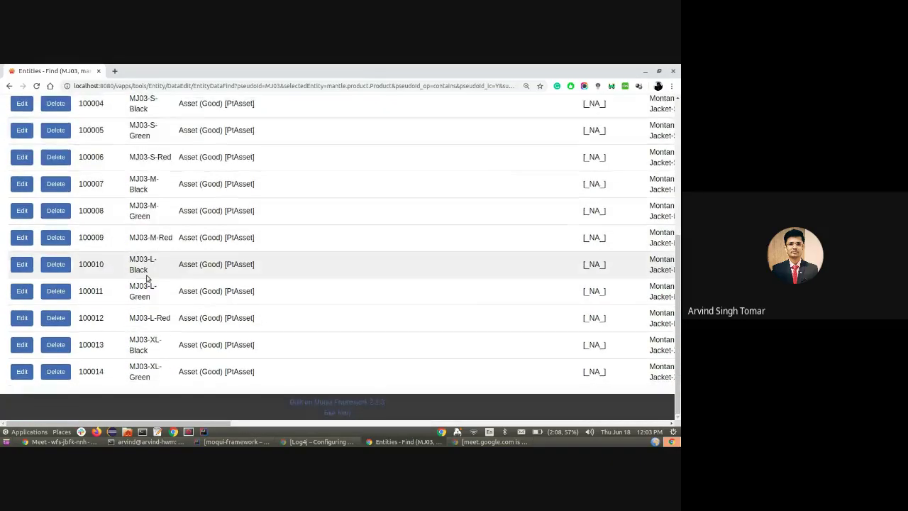
pyautogui.scroll(5, 147, 278)
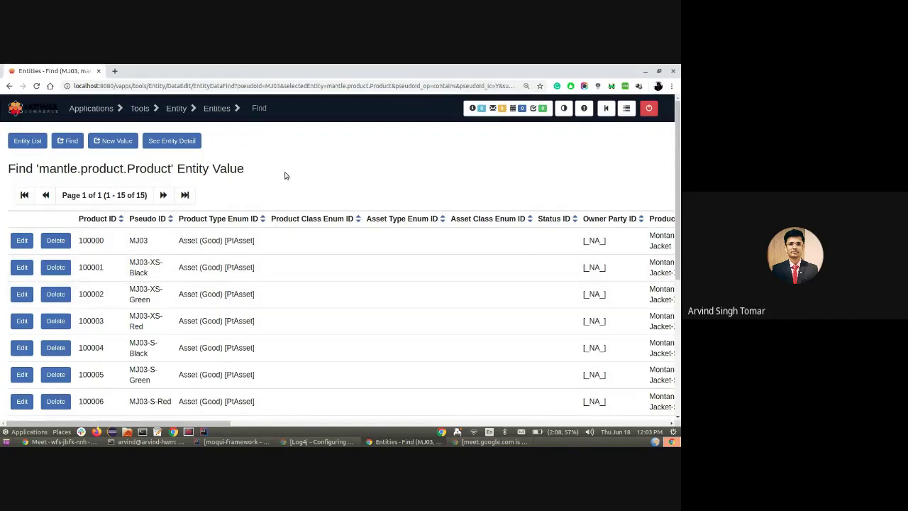
# Open the Product entity's detail from its Find screen and go back to the Tools dashboard
pyautogui.click(172, 141)
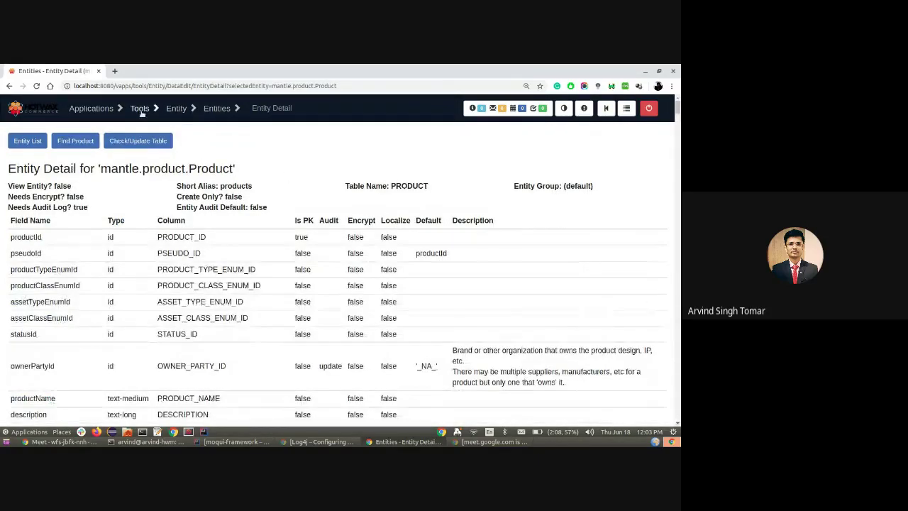
pyautogui.moveTo(142, 111)
pyautogui.click(153, 131)
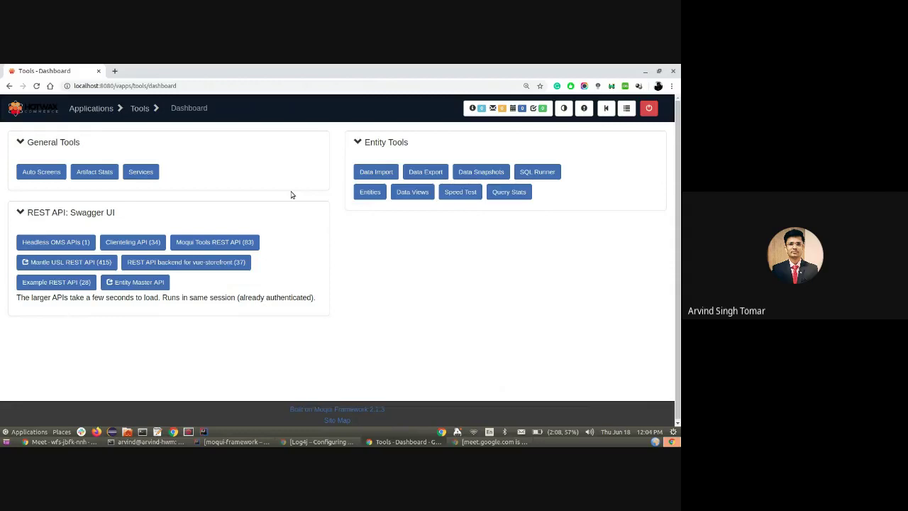
# Open the entity list from the Tools dashboard and filter it by Product
pyautogui.click(378, 192)
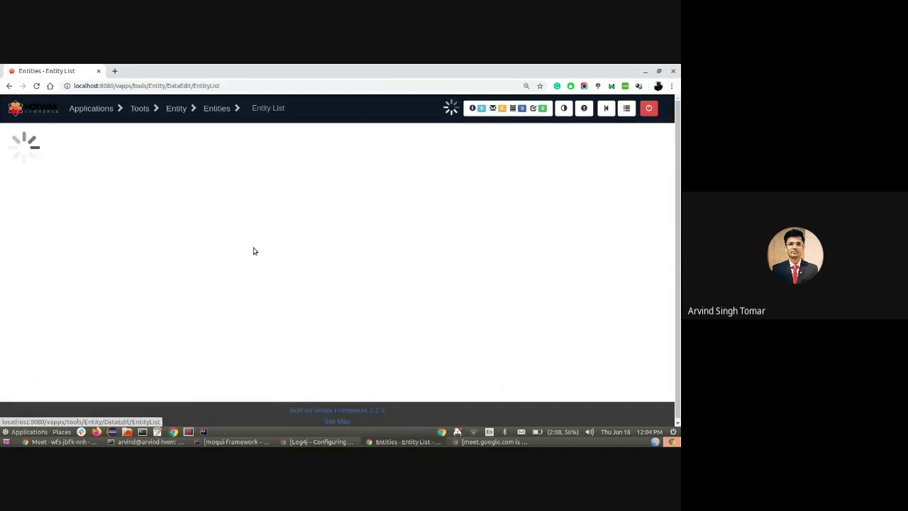
pyautogui.click(135, 175)
pyautogui.click(108, 210)
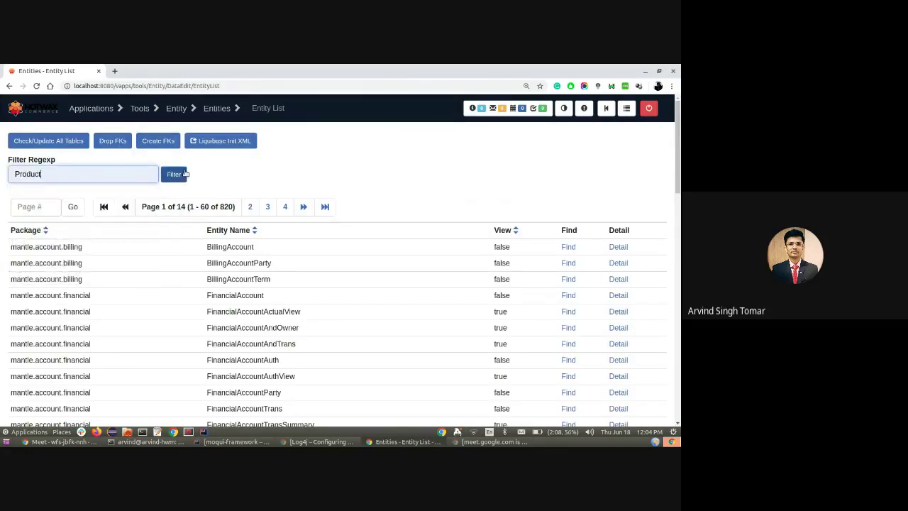
pyautogui.click(174, 174)
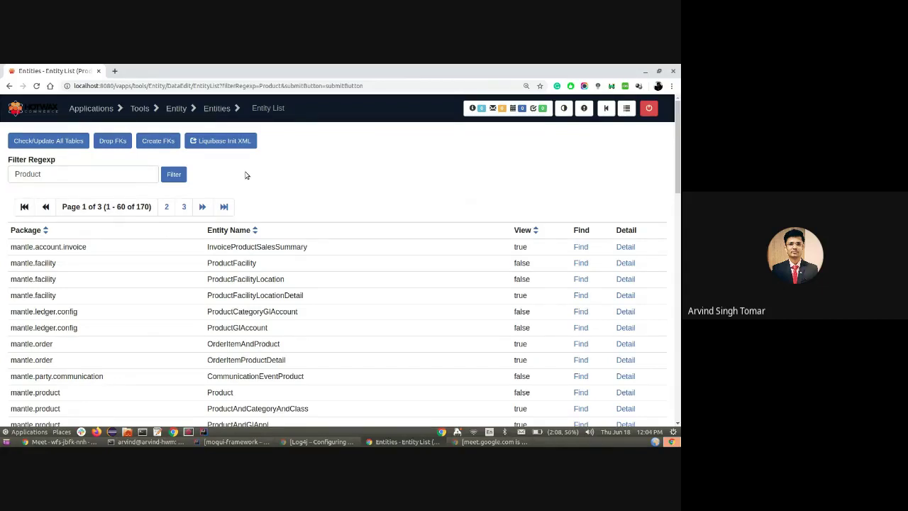
# Open the detail of the mantle.product.Product entity and look through its related entities and descendants list
pyautogui.scroll(-2, 121, 354)
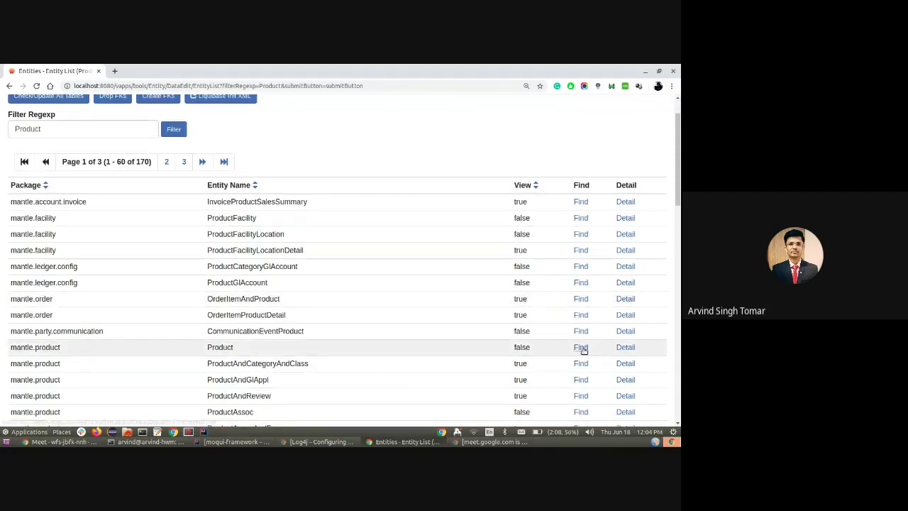
pyautogui.click(625, 347)
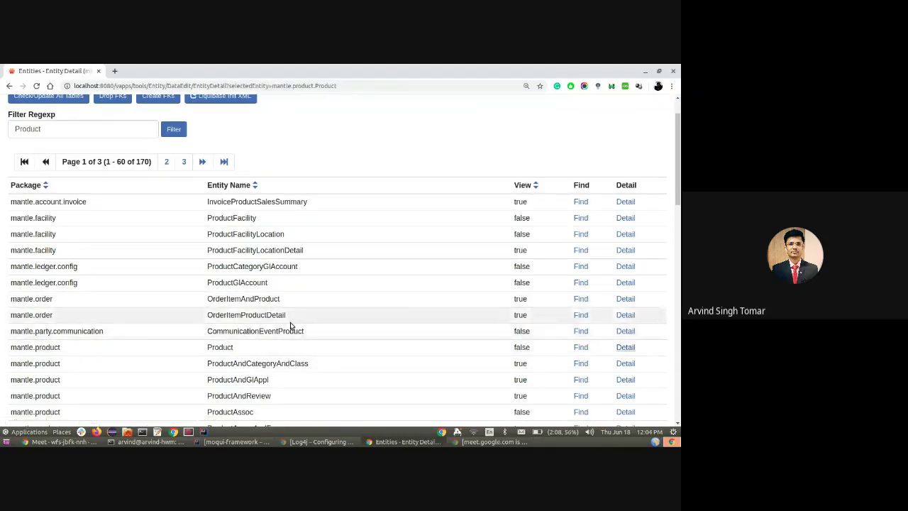
pyautogui.scroll(-15, 290, 326)
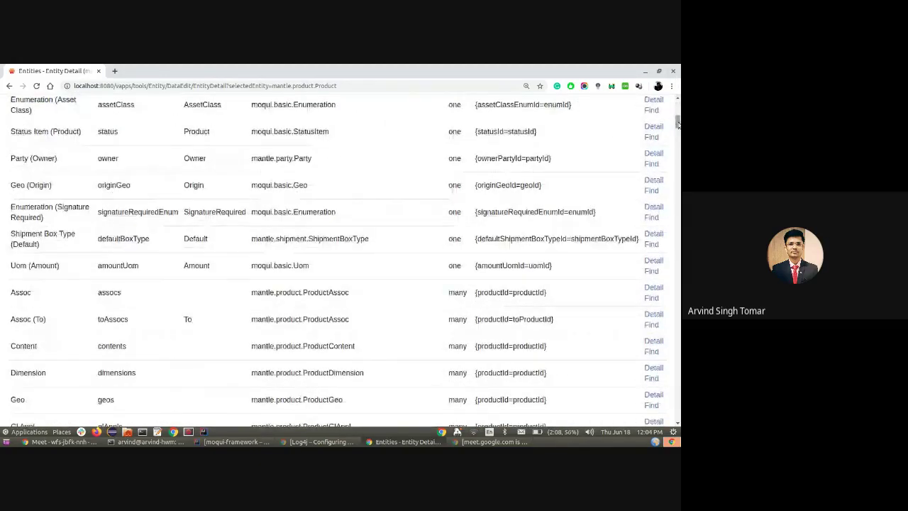
pyautogui.moveTo(676, 123); pyautogui.dragTo(678, 413)
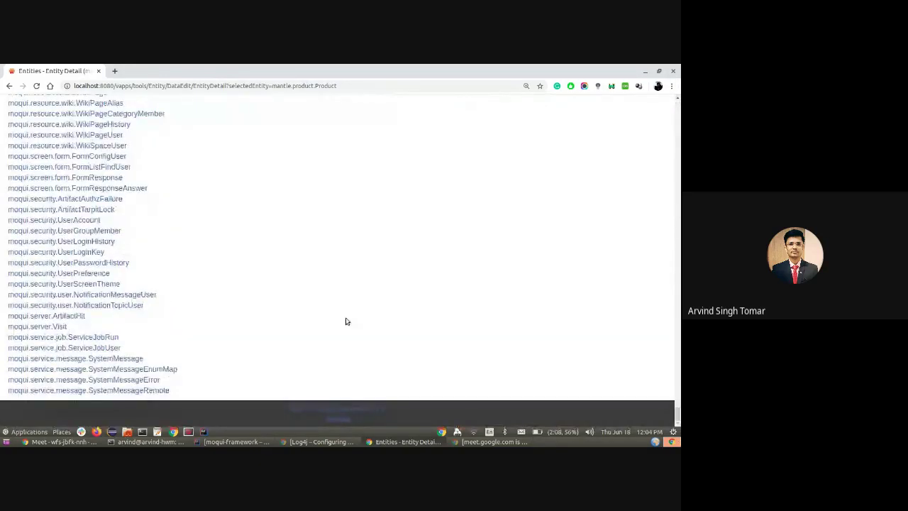
pyautogui.scroll(10, 345, 322)
pyautogui.scroll(10, 346, 322)
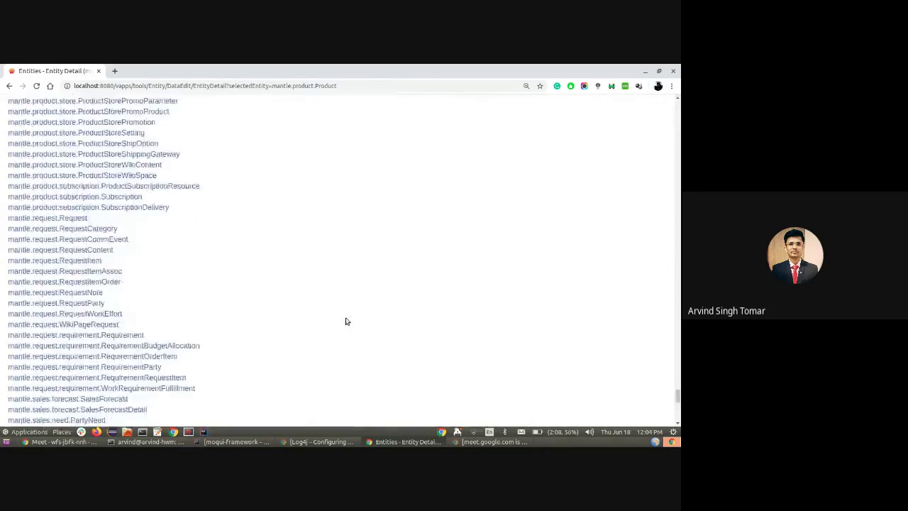
pyautogui.moveTo(678, 407); pyautogui.dragTo(677, 105)
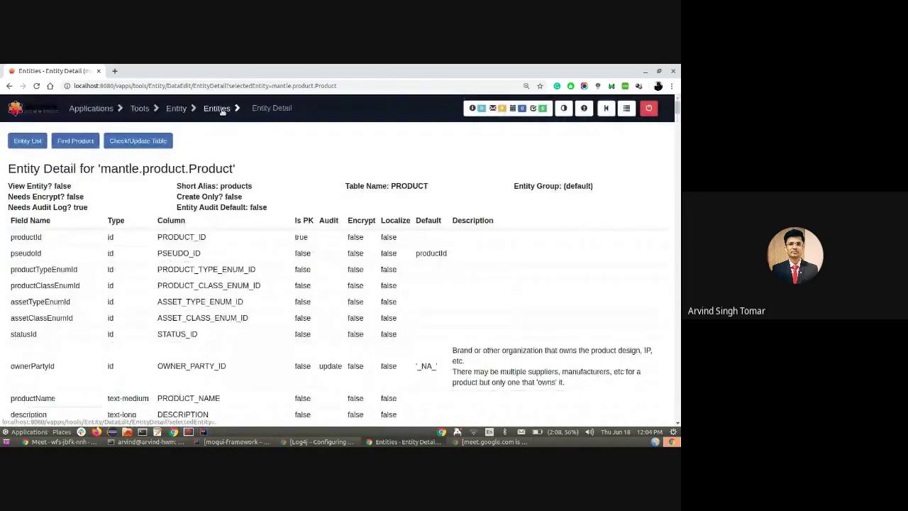
# Return to the full entity list and filter it by Invoice
pyautogui.moveTo(223, 108)
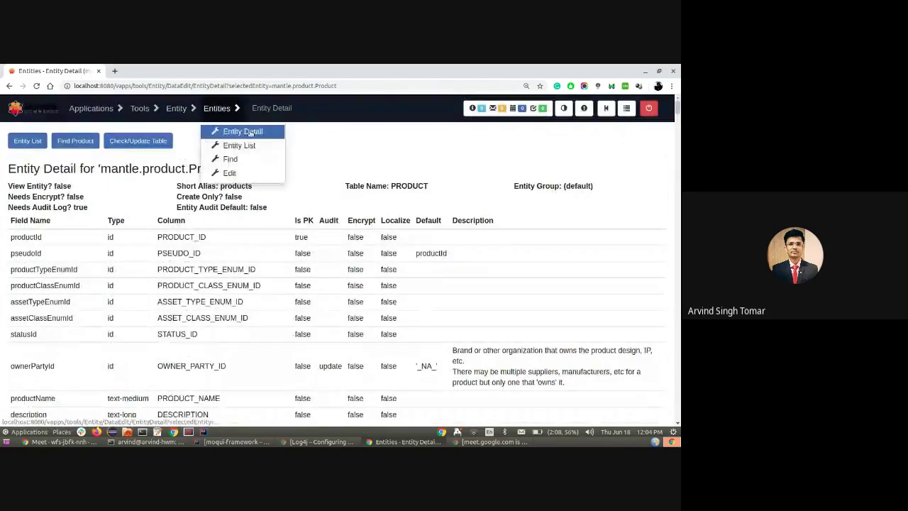
pyautogui.moveTo(177, 108)
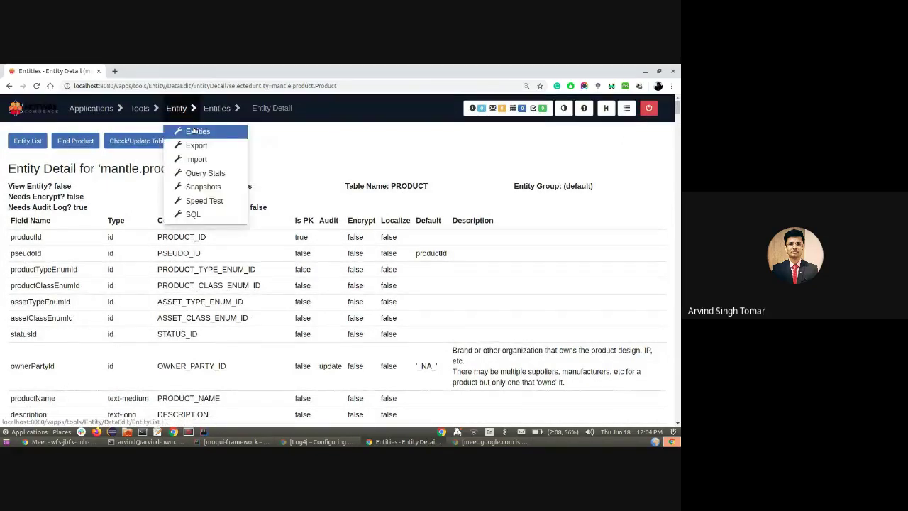
pyautogui.click(196, 133)
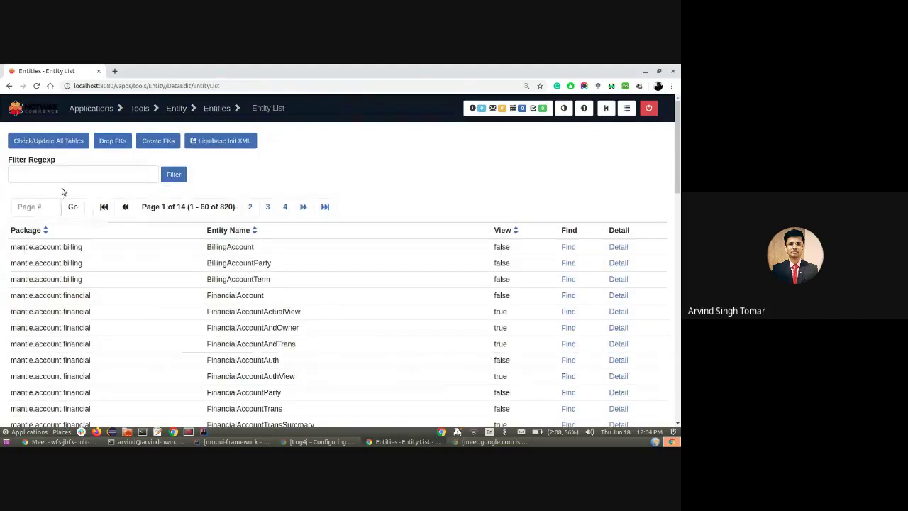
pyautogui.click(65, 181)
pyautogui.write('Ivo')
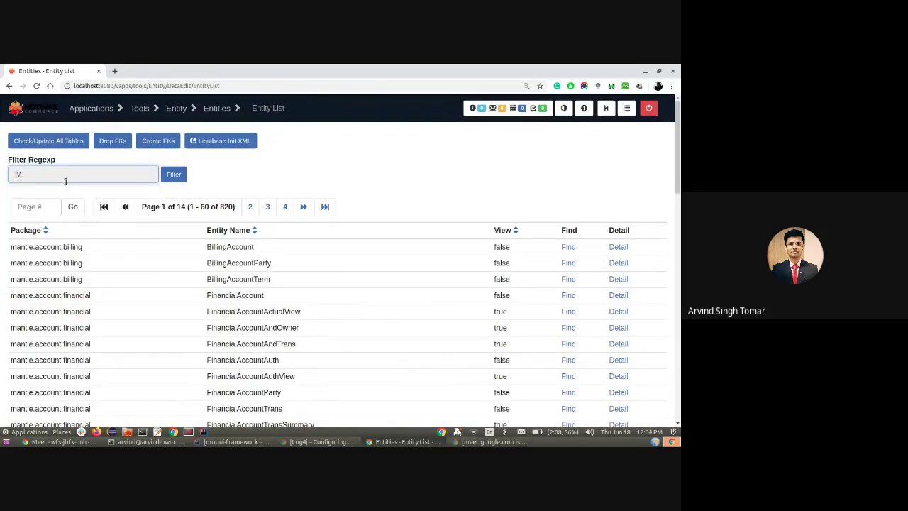
pyautogui.write('oice')
pyautogui.press('Return')
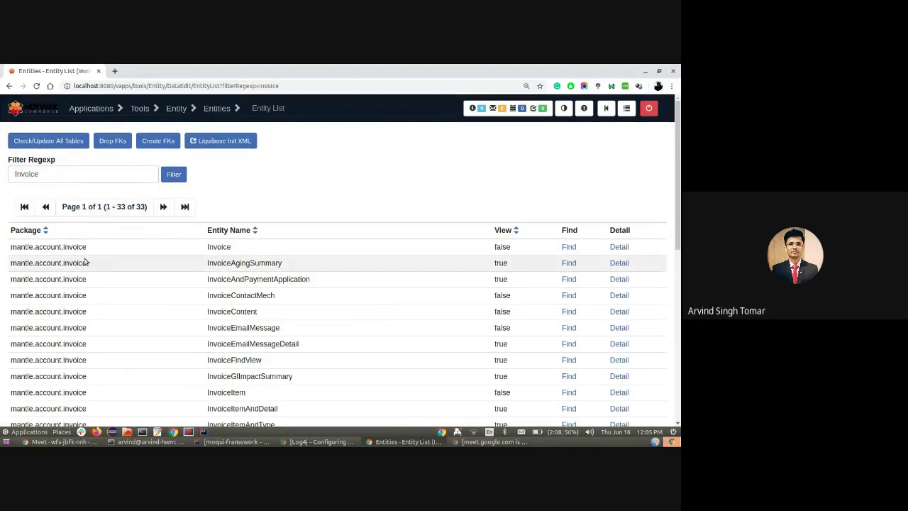
# Open the Find screen of the mantle.account.invoice.Invoice entity, then examine its entity detail, including field definitions and SECA rules
pyautogui.click(571, 249)
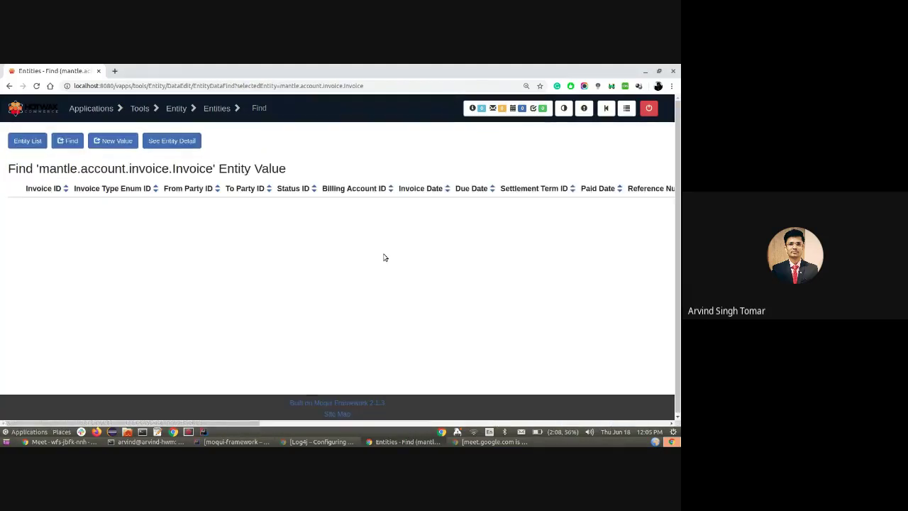
pyautogui.click(192, 141)
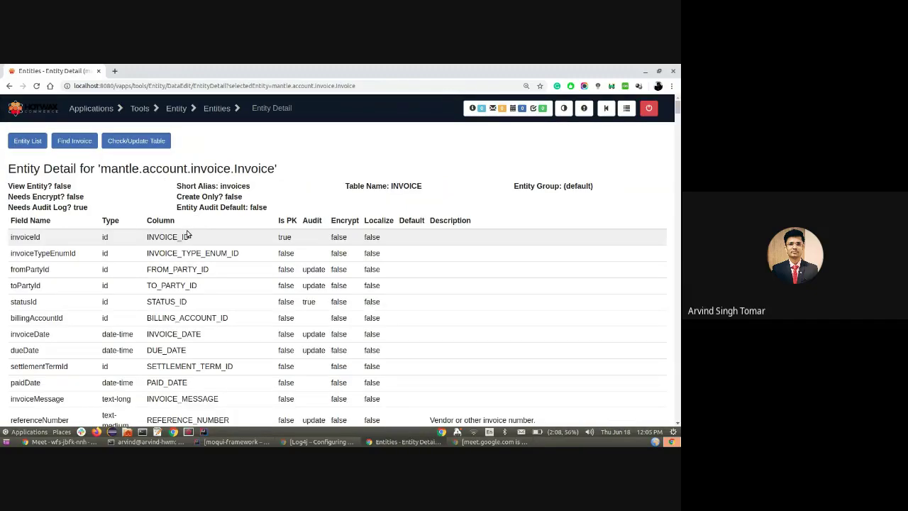
pyautogui.scroll(-10, 213, 239)
pyautogui.scroll(-20, 212, 246)
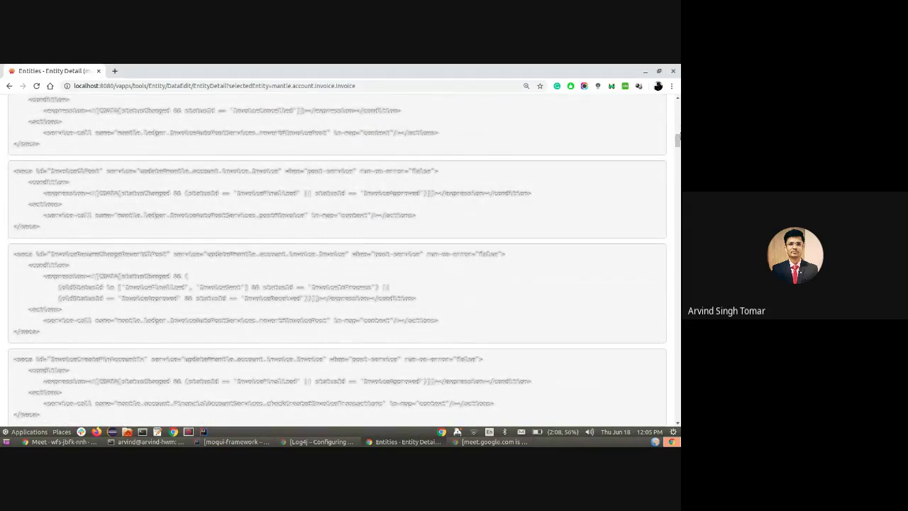
pyautogui.scroll(15, 137, 200)
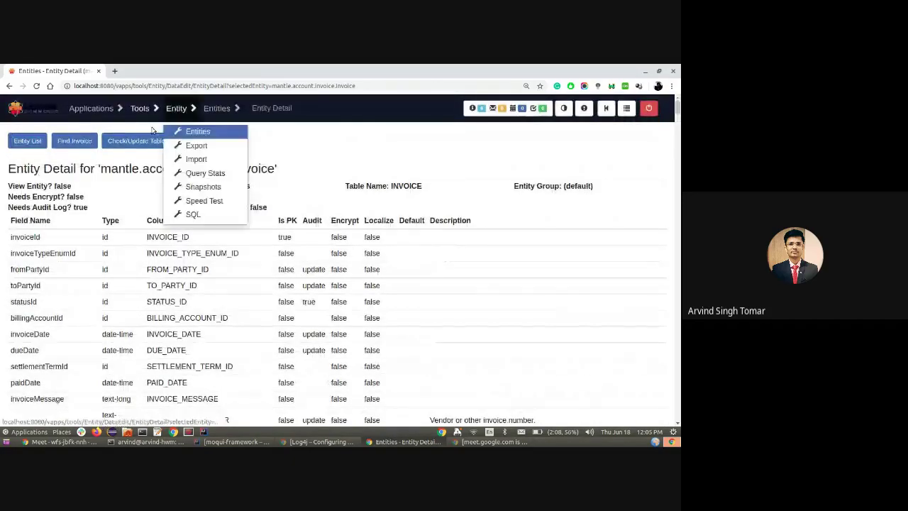
# Return from the Invoice entity detail to the full entity list
pyautogui.click(197, 131)
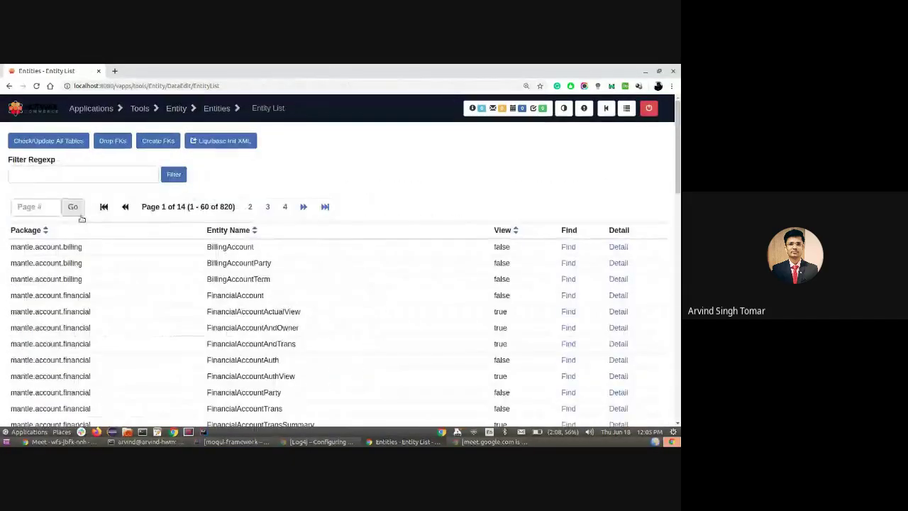
pyautogui.click(38, 208)
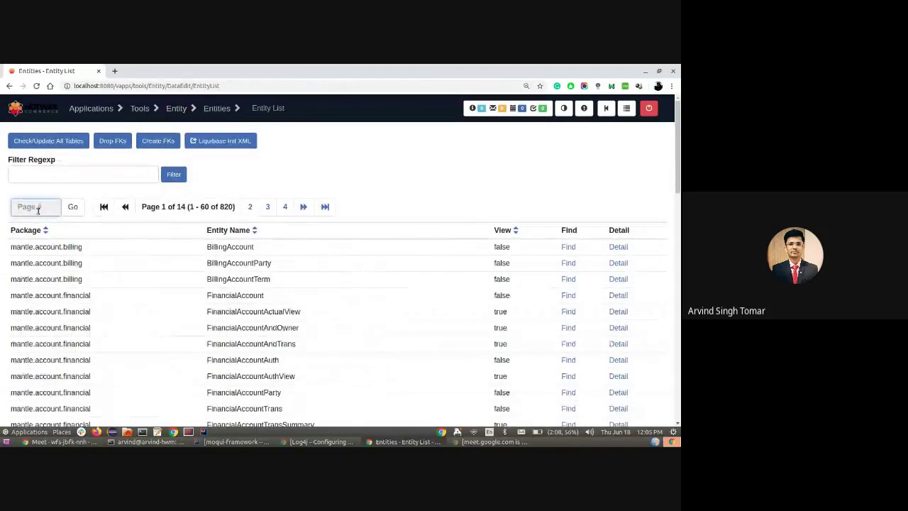
pyautogui.write('Invoice')
pyautogui.press('Return')
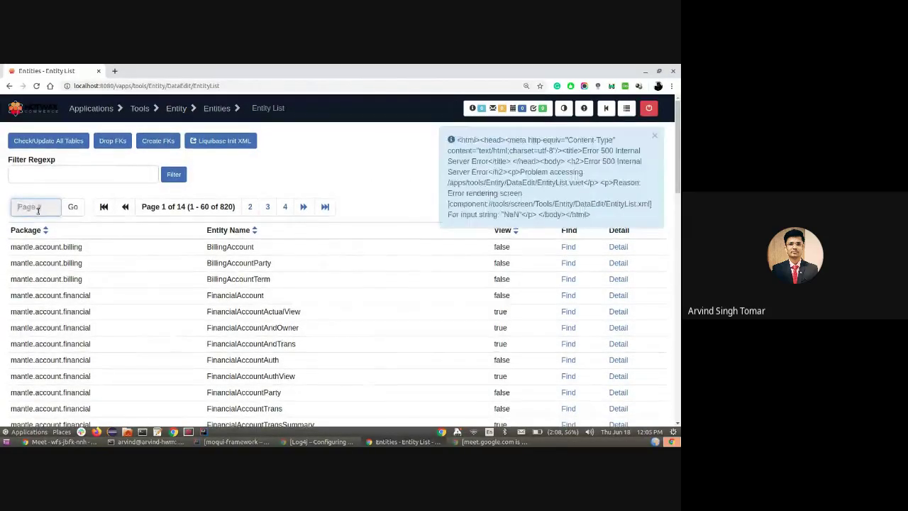
pyautogui.click(654, 139)
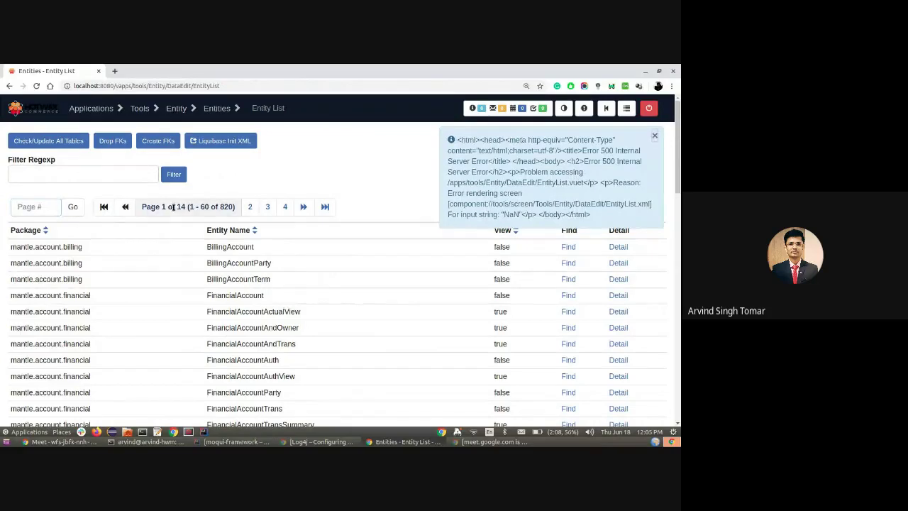
# Filter the entity list by Invoice
pyautogui.click(79, 179)
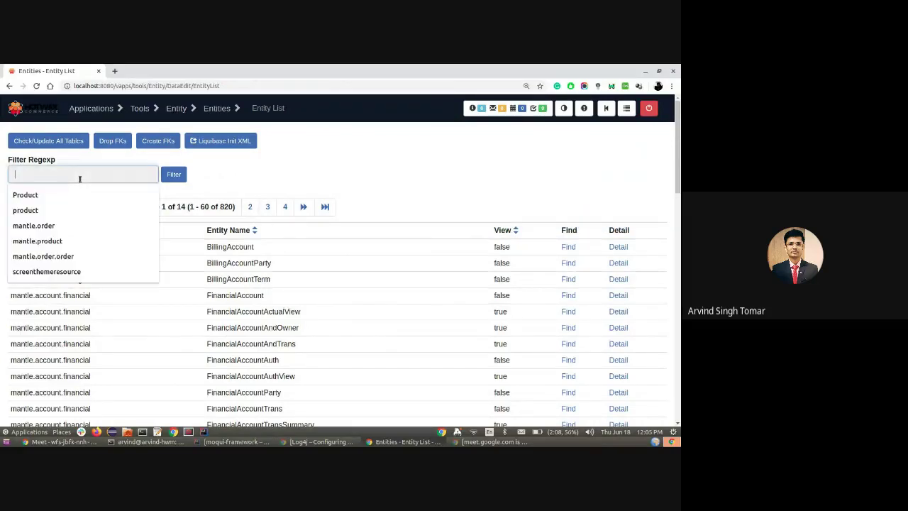
pyautogui.write('Invoice')
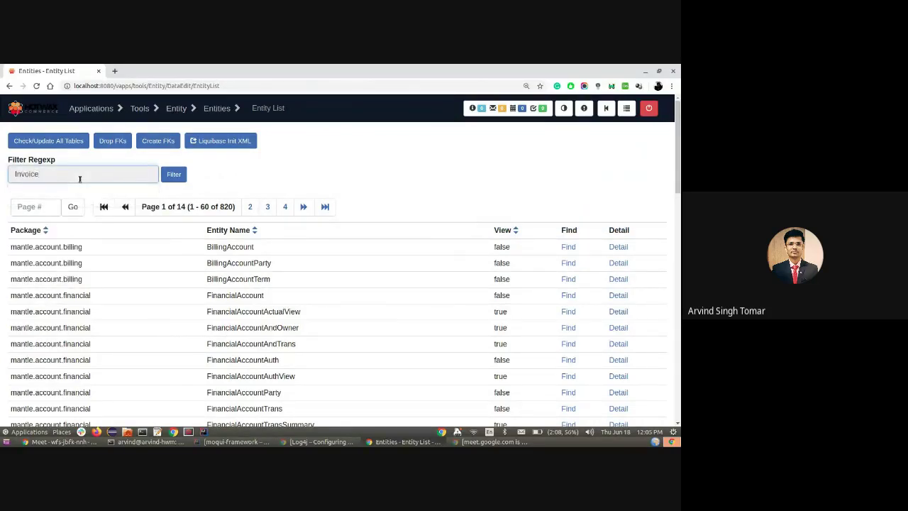
pyautogui.click(174, 175)
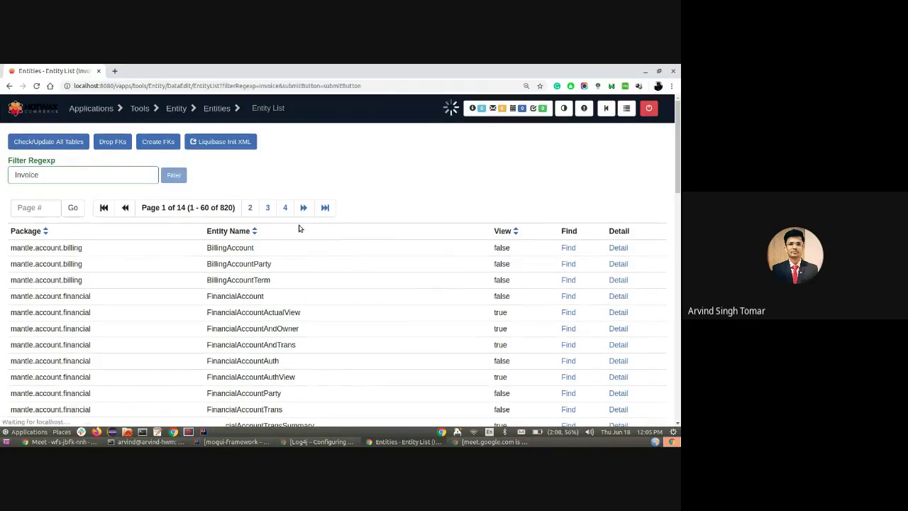
# Open the mantle.account.invoice.Invoice entity detail from its Find screen and review its fields, related entities, and Eecas and related AutoService Secas
pyautogui.click(569, 247)
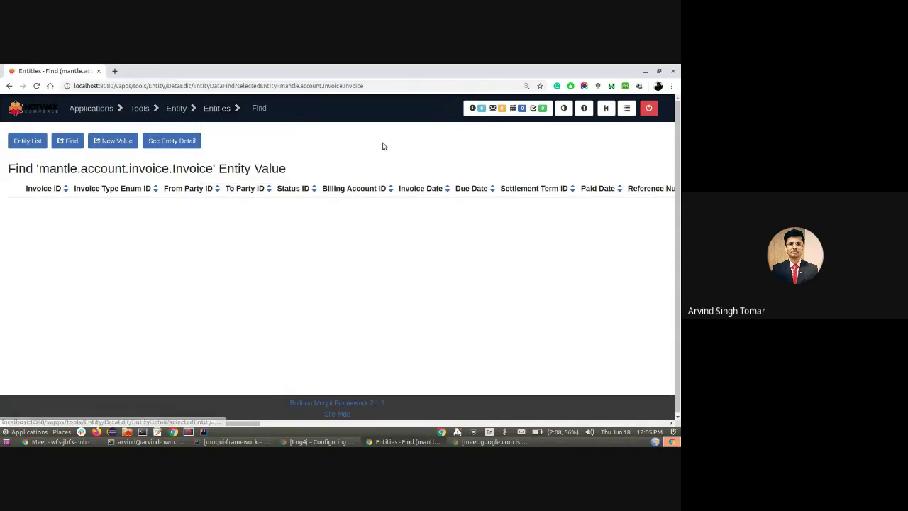
pyautogui.click(183, 144)
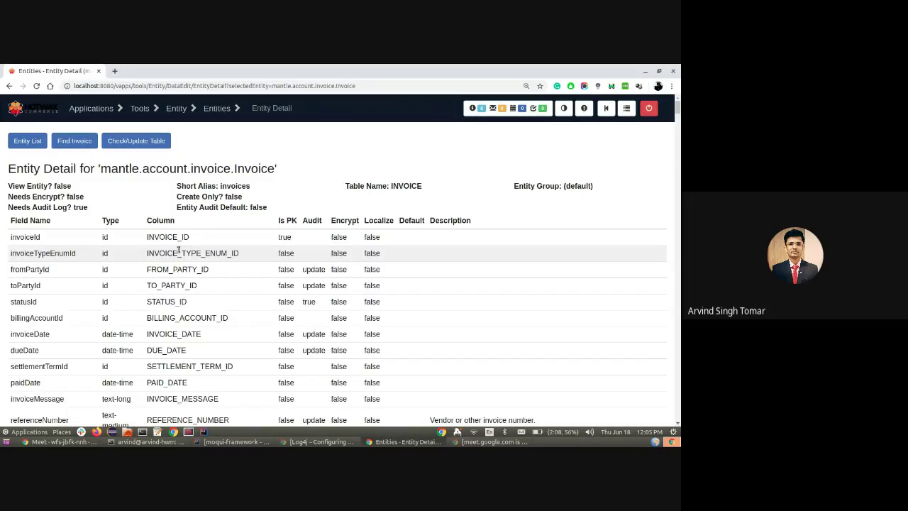
pyautogui.scroll(-20, 213, 263)
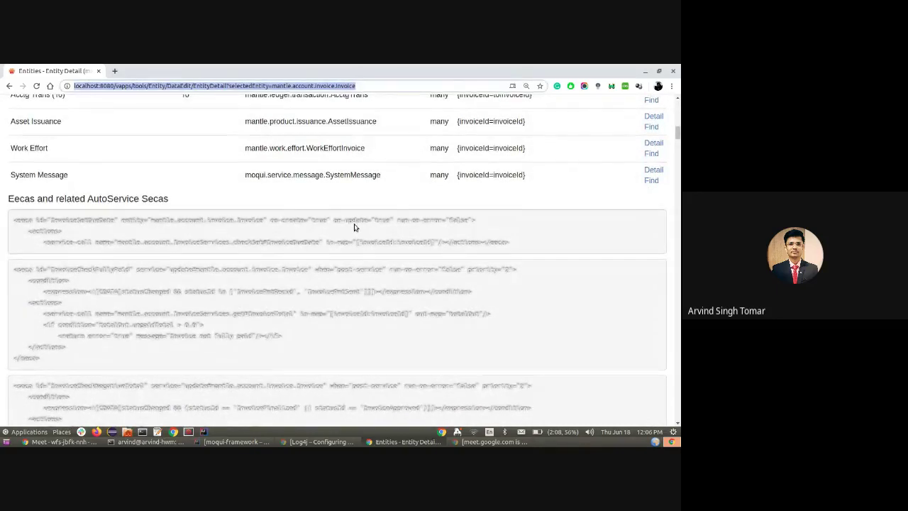
pyautogui.scroll(7, 356, 230)
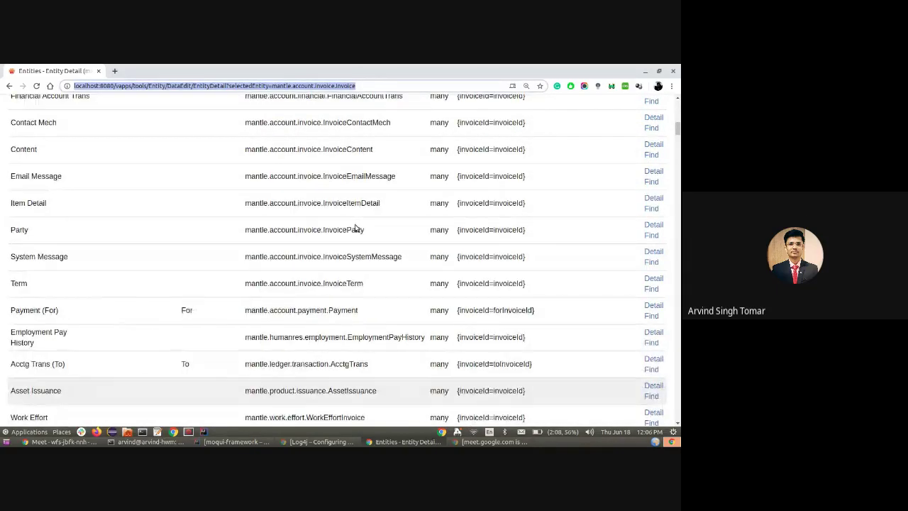
pyautogui.scroll(6, 356, 229)
pyautogui.scroll(10, 356, 228)
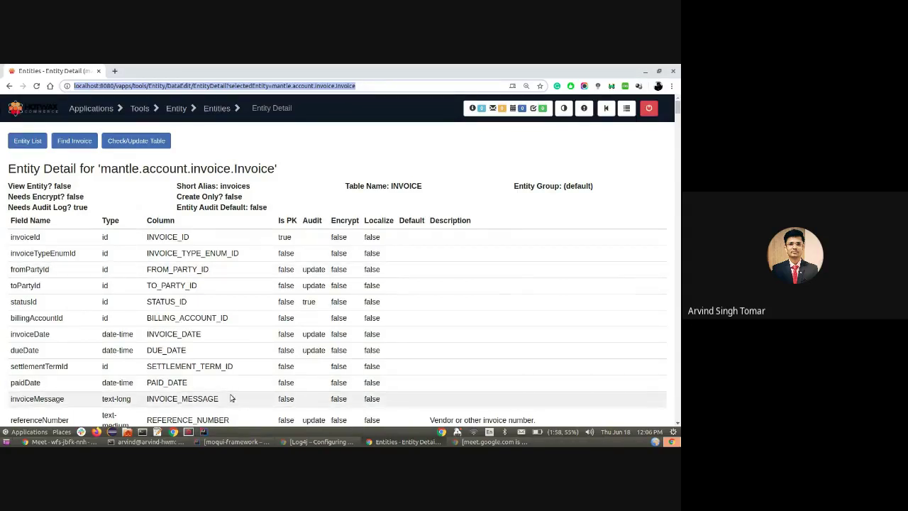
# Switch to the Google Meet window of the ongoing meeting
pyautogui.click(60, 441)
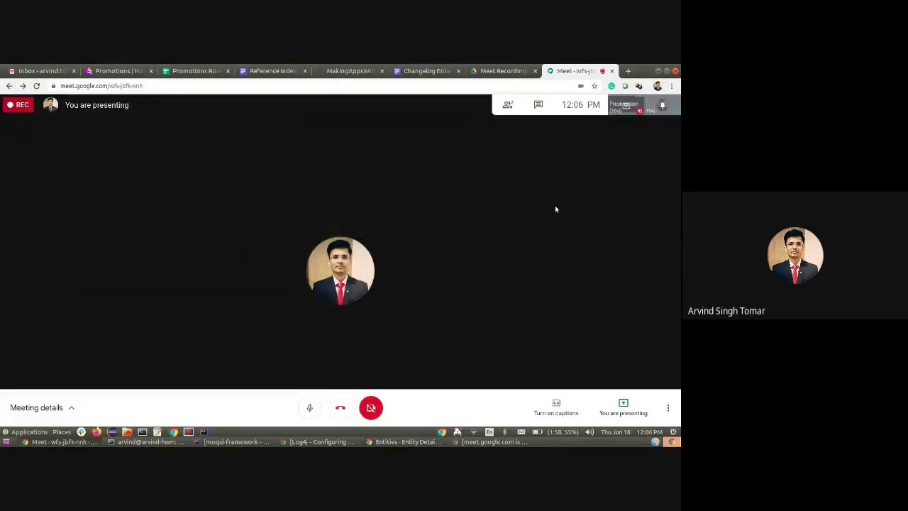